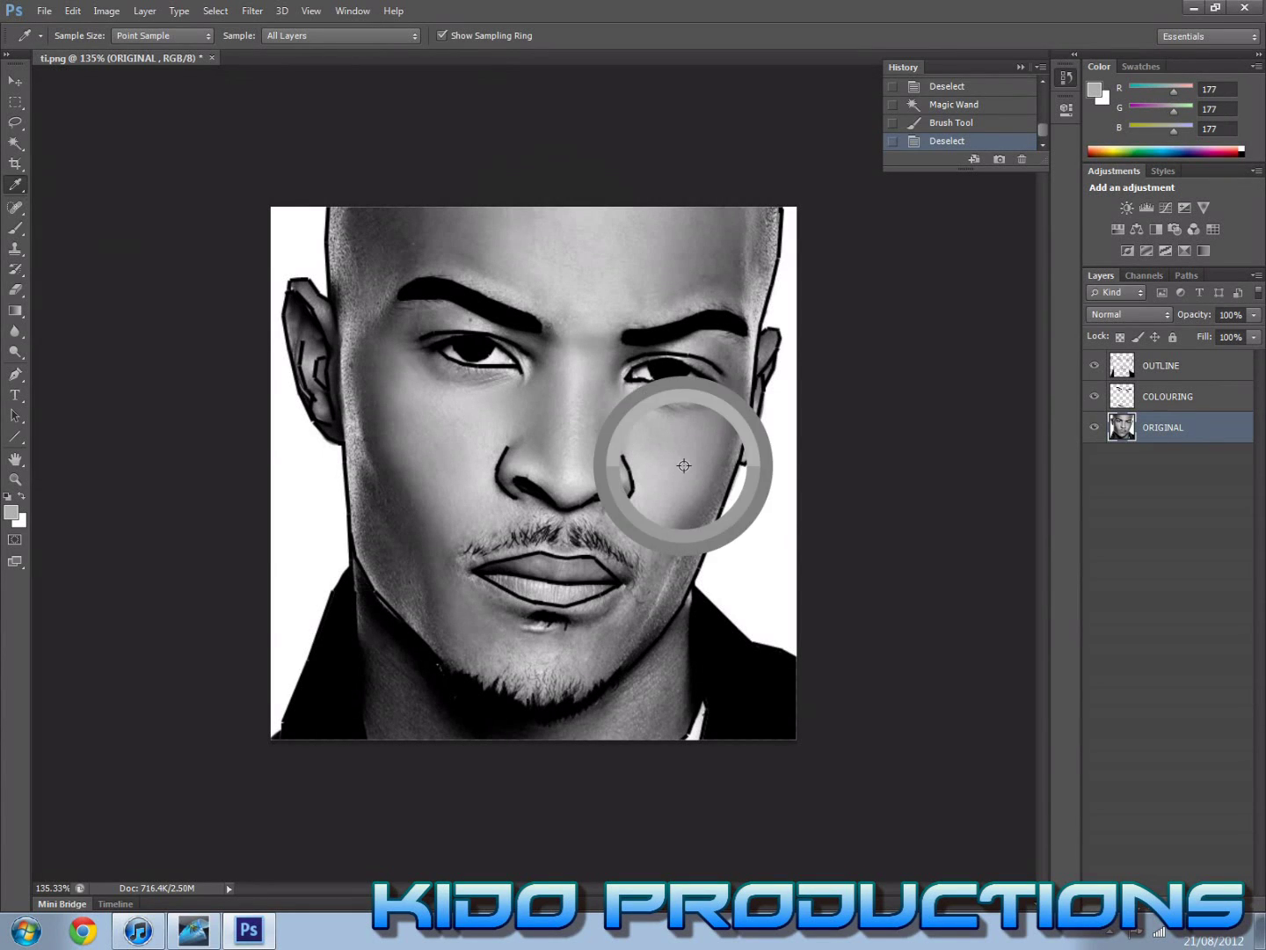
Step: Sample the cheek tone and start choosing an orange-brown foreground colour in the Color Picker
{"action": "left_click", "coordinate": [677, 492]}
{"action": "left_click", "coordinate": [691, 497]}
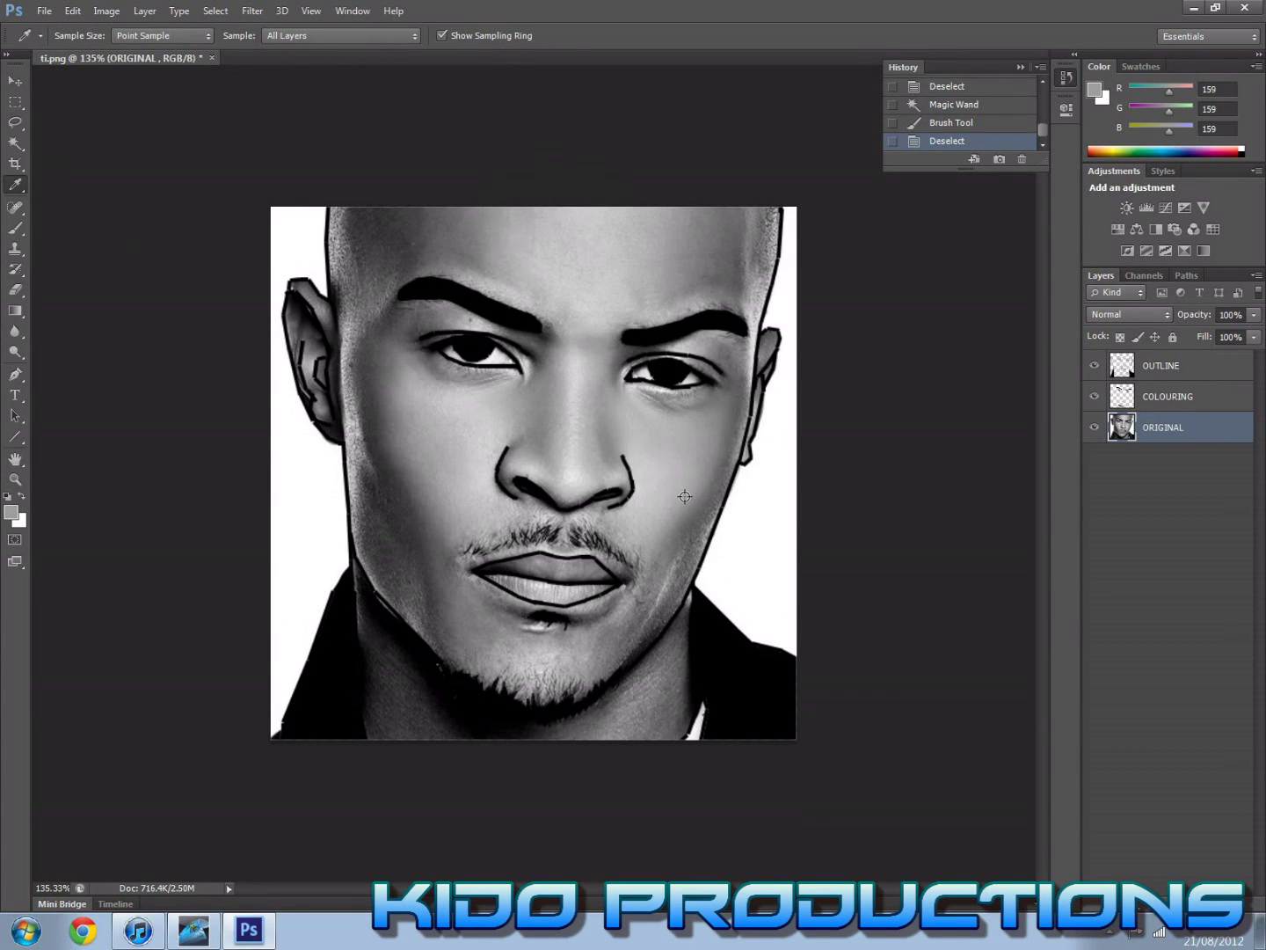
{"action": "left_click", "coordinate": [12, 513]}
{"action": "left_click_drag", "start_coordinate": [492, 369], "coordinate": [441, 307]}
{"action": "left_click_drag", "start_coordinate": [637, 454], "coordinate": [636, 441]}
{"action": "left_click", "coordinate": [493, 361]}
Step: Refine the foreground colour to tan RGB 188, 139, 91 and undo a test brush stroke
{"action": "left_click_drag", "start_coordinate": [492, 361], "coordinate": [533, 339]}
{"action": "mouse_move", "coordinate": [630, 441]}
{"action": "left_mouse_down"}
{"action": "mouse_move", "coordinate": [629, 428]}
{"action": "mouse_move", "coordinate": [628, 447]}
{"action": "left_mouse_up"}
{"action": "left_click_drag", "start_coordinate": [529, 310], "coordinate": [481, 299]}
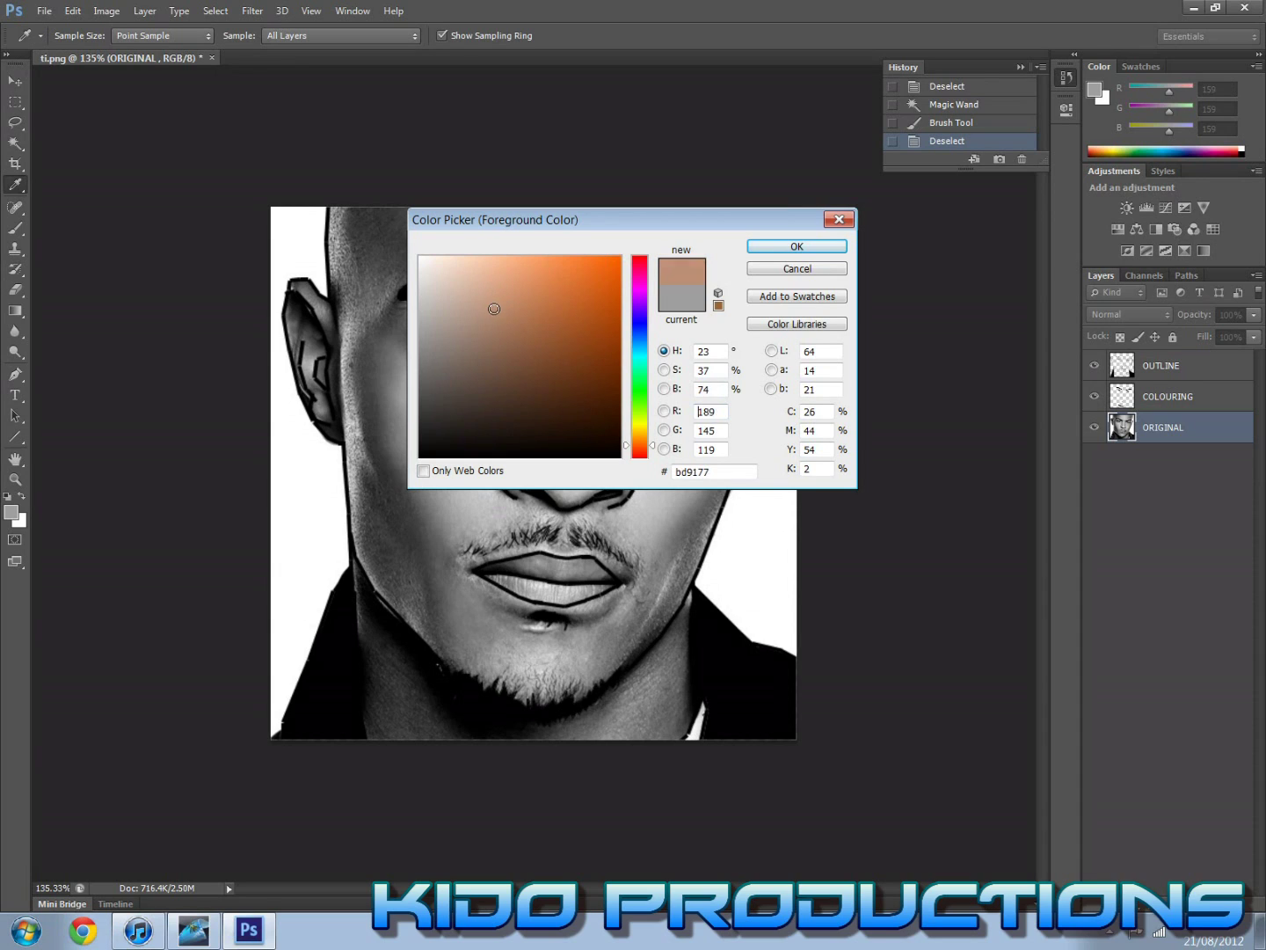
{"action": "mouse_move", "coordinate": [495, 320]}
{"action": "left_mouse_down"}
{"action": "mouse_move", "coordinate": [532, 335]}
{"action": "mouse_move", "coordinate": [542, 373]}
{"action": "mouse_move", "coordinate": [491, 385]}
{"action": "mouse_move", "coordinate": [500, 359]}
{"action": "mouse_move", "coordinate": [559, 416]}
{"action": "mouse_move", "coordinate": [598, 401]}
{"action": "mouse_move", "coordinate": [607, 280]}
{"action": "mouse_move", "coordinate": [587, 253]}
{"action": "mouse_move", "coordinate": [500, 253]}
{"action": "mouse_move", "coordinate": [510, 304]}
{"action": "mouse_move", "coordinate": [525, 307]}
{"action": "mouse_move", "coordinate": [548, 268]}
{"action": "left_mouse_up"}
{"action": "key", "text": "Return"}
{"action": "key", "text": "b"}
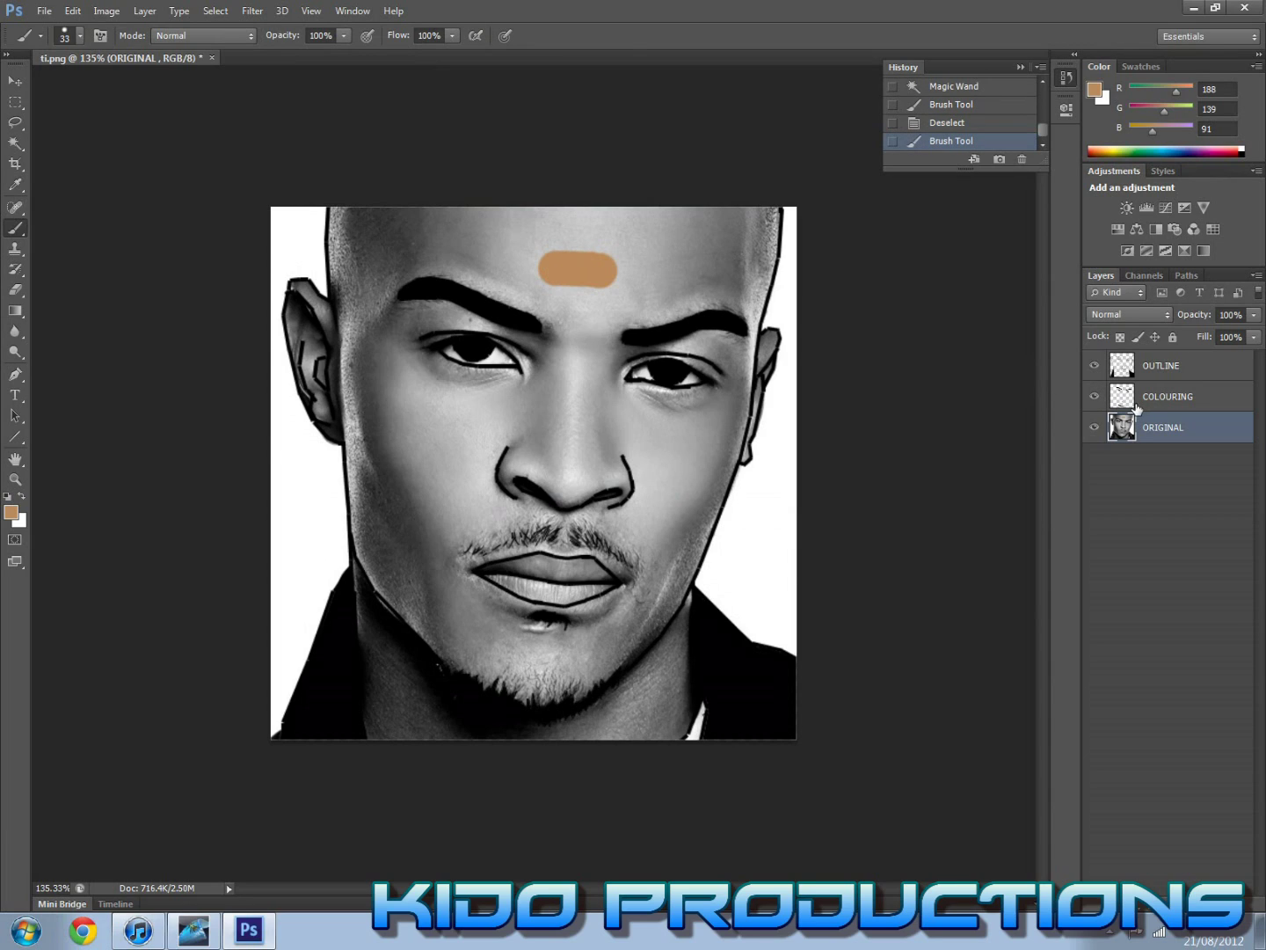
{"action": "key", "text": "ctrl+z"}
Step: Magic Wand-select the face area on the OUTLINE layer, then return to the COLOURING layer
{"action": "left_click", "coordinate": [1170, 397]}
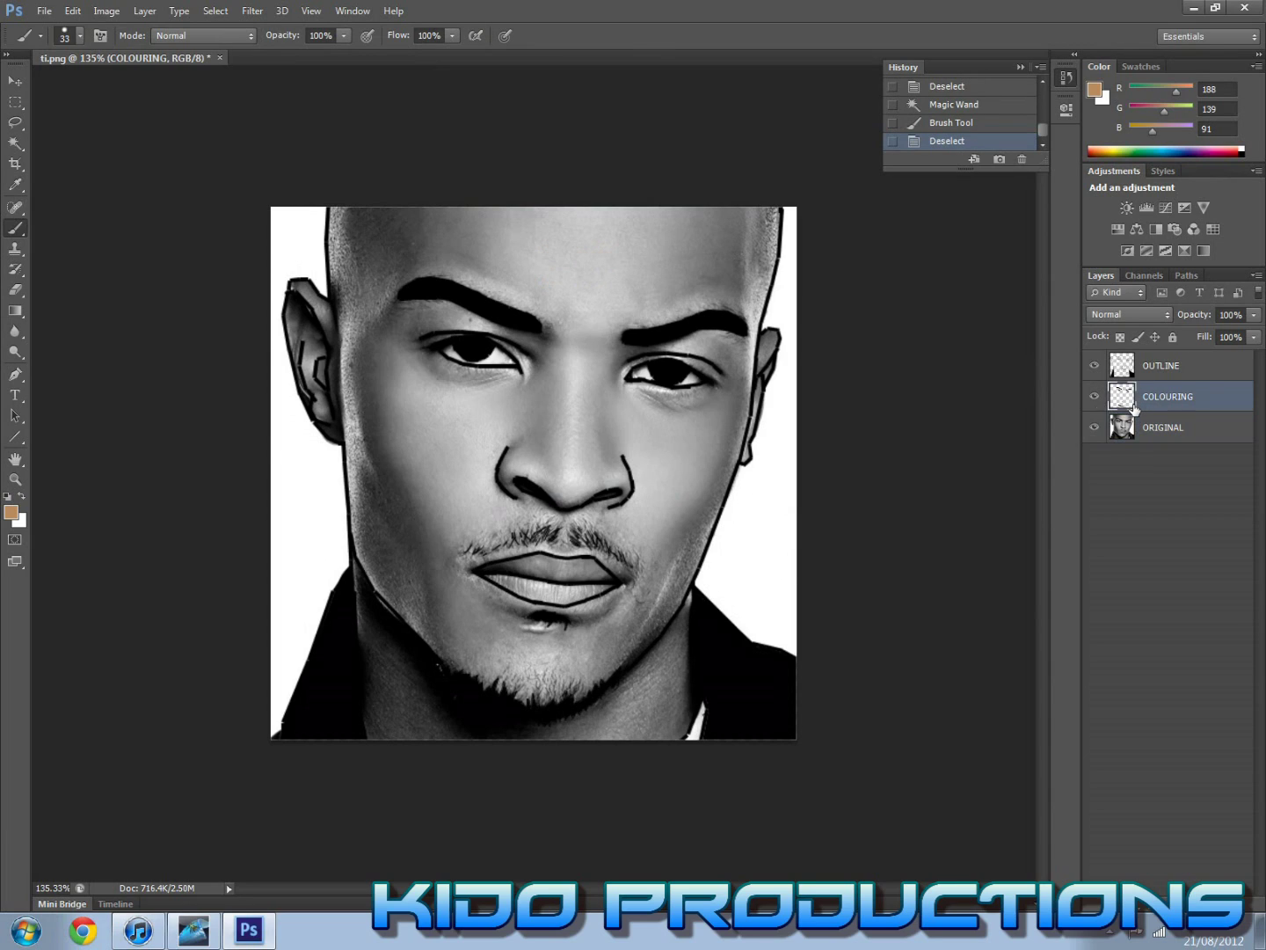
{"action": "left_click", "coordinate": [16, 147]}
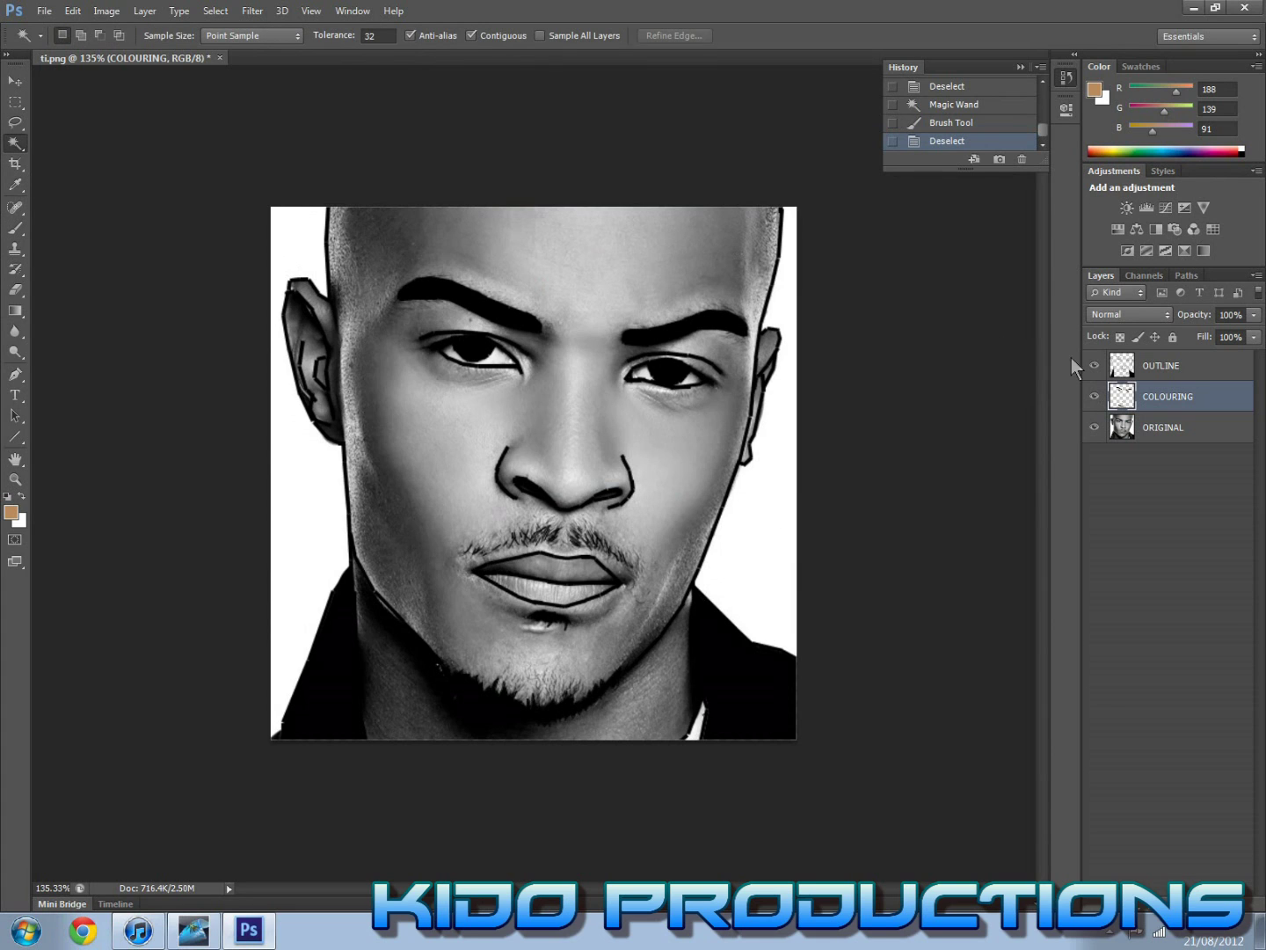
{"action": "left_click", "coordinate": [1138, 373]}
{"action": "left_click", "coordinate": [628, 423]}
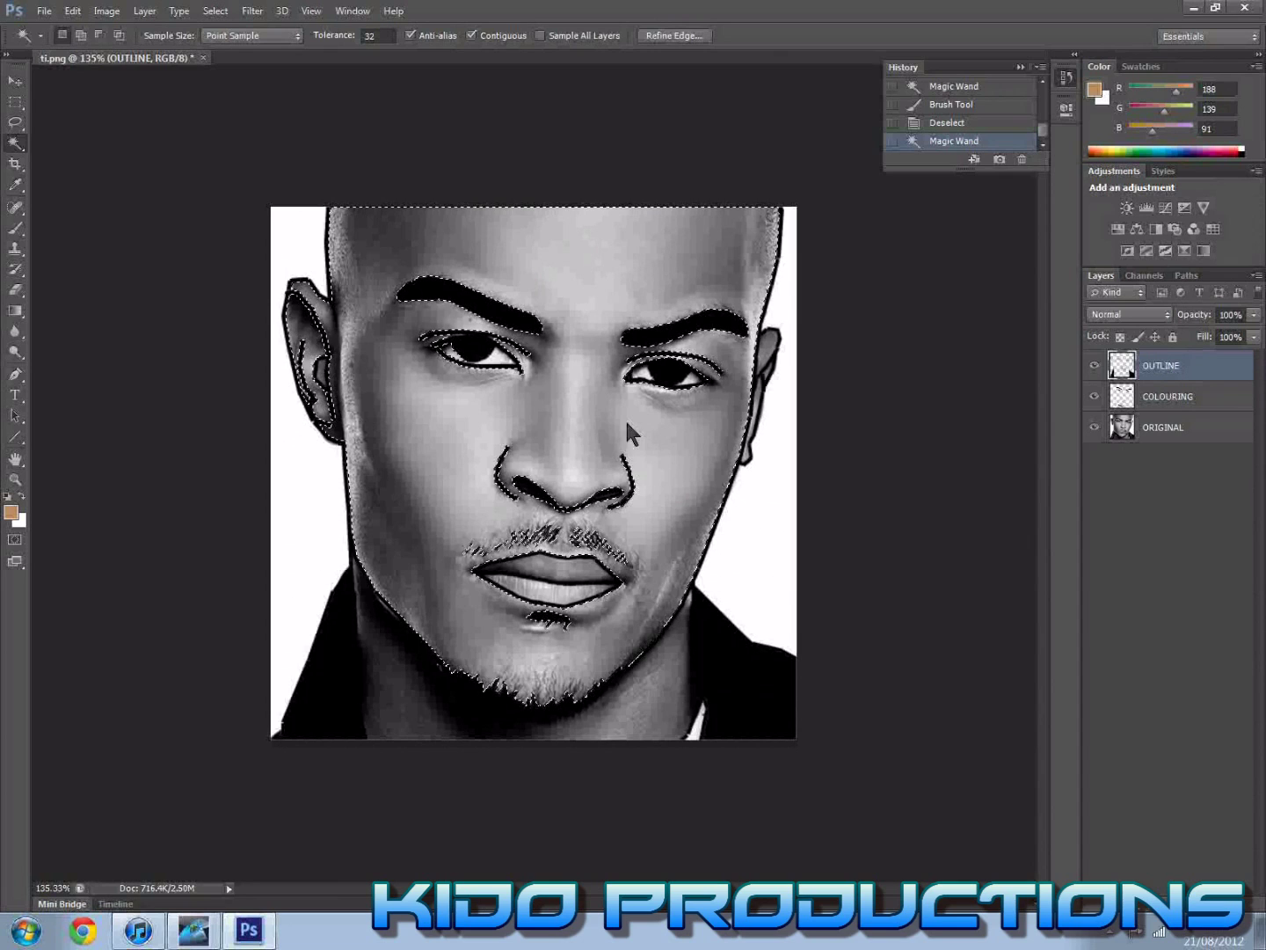
{"action": "left_click", "coordinate": [1169, 398]}
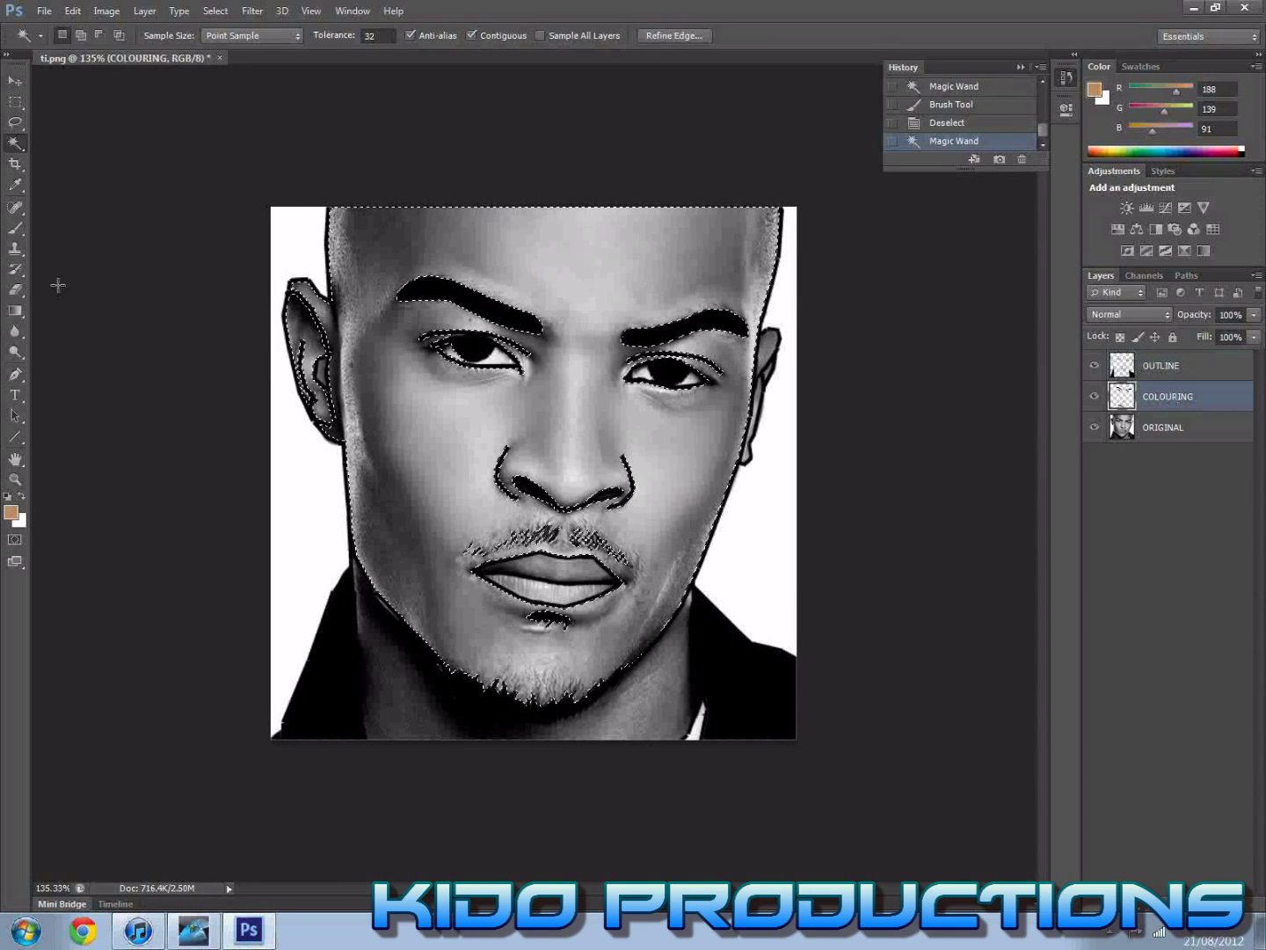
Step: Brush tan over the eyes, brows, nose, cheeks, mouth and ear at size 125, then deselect
{"action": "left_click", "coordinate": [15, 227]}
{"action": "mouse_move", "coordinate": [594, 344]}
{"action": "left_mouse_down"}
{"action": "mouse_move", "coordinate": [377, 334]}
{"action": "mouse_move", "coordinate": [418, 327]}
{"action": "left_mouse_up"}
{"action": "mouse_move", "coordinate": [527, 375]}
{"action": "left_mouse_down"}
{"action": "mouse_move", "coordinate": [429, 344]}
{"action": "mouse_move", "coordinate": [527, 296]}
{"action": "left_mouse_up"}
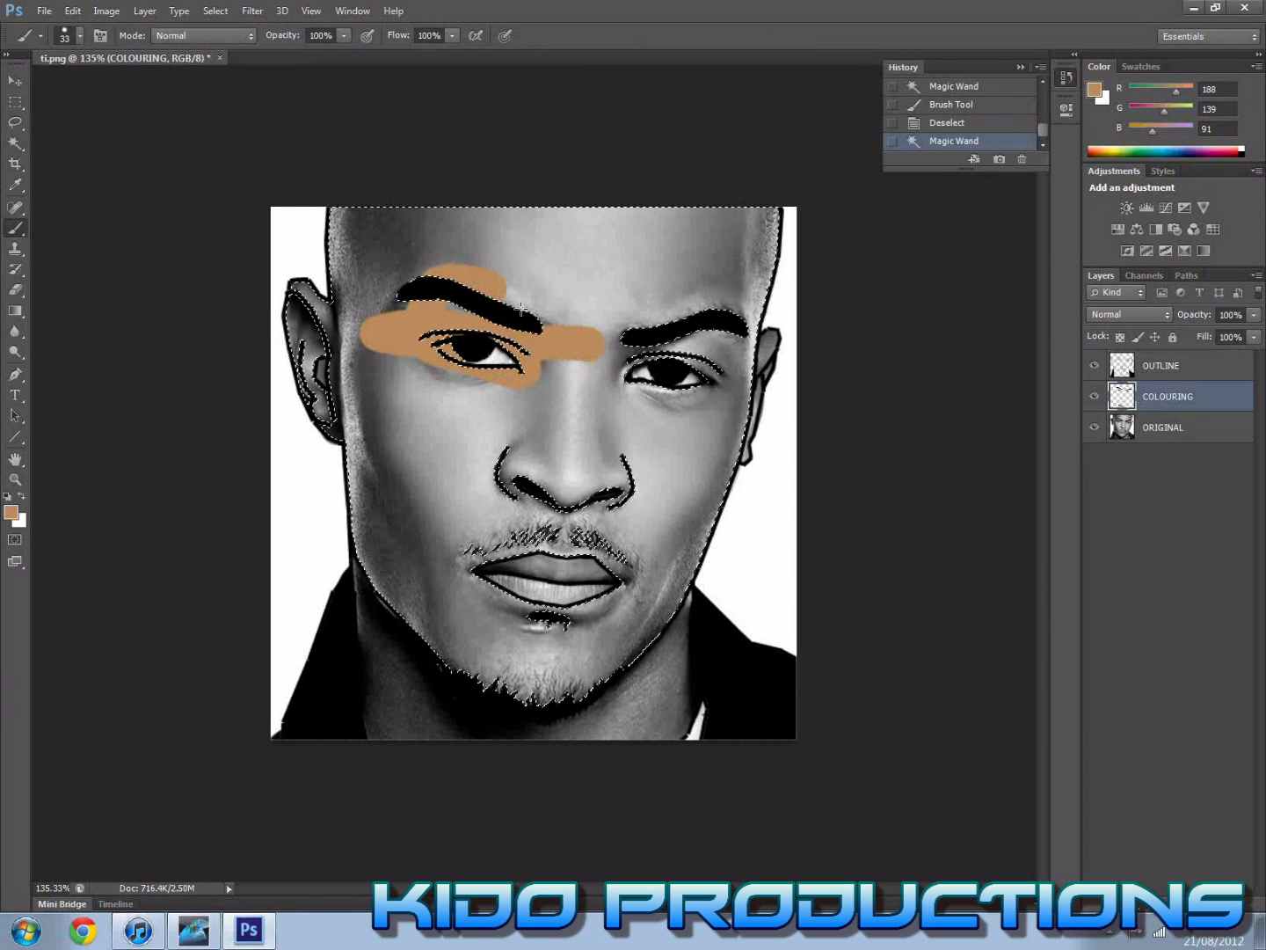
{"action": "mouse_move", "coordinate": [399, 294]}
{"action": "left_mouse_down"}
{"action": "mouse_move", "coordinate": [385, 283]}
{"action": "mouse_move", "coordinate": [447, 264]}
{"action": "left_mouse_up"}
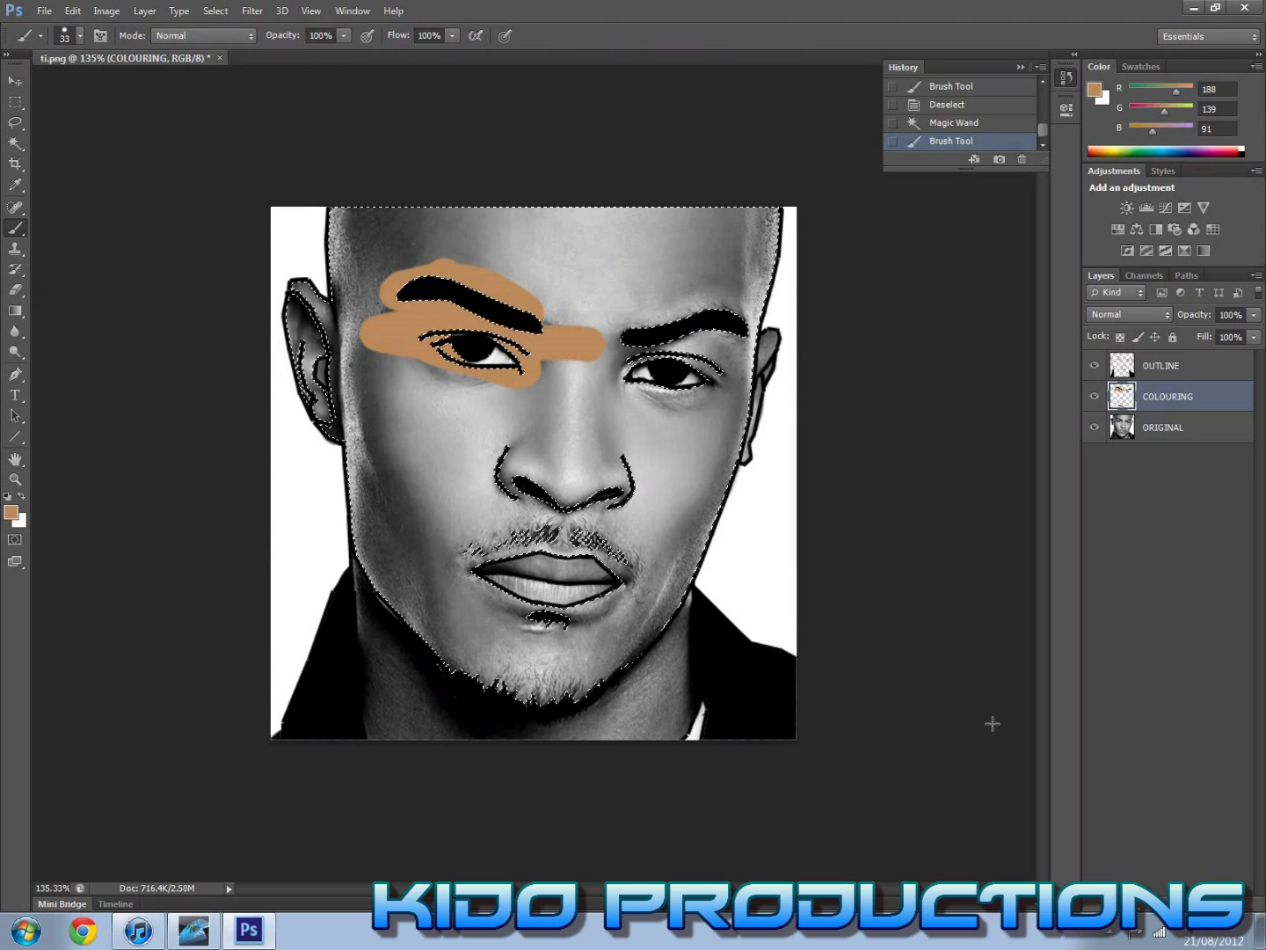
{"action": "key", "text": "bracketright"}
{"action": "key", "text": "bracketright"}
{"action": "key", "text": "bracketright"}
{"action": "key", "text": "bracketright"}
{"action": "key", "text": "bracketright"}
{"action": "key", "text": "bracketright"}
{"action": "key", "text": "bracketright"}
{"action": "key", "text": "bracketright"}
{"action": "key", "text": "bracketright"}
{"action": "left_click_drag", "start_coordinate": [615, 417], "coordinate": [501, 413]}
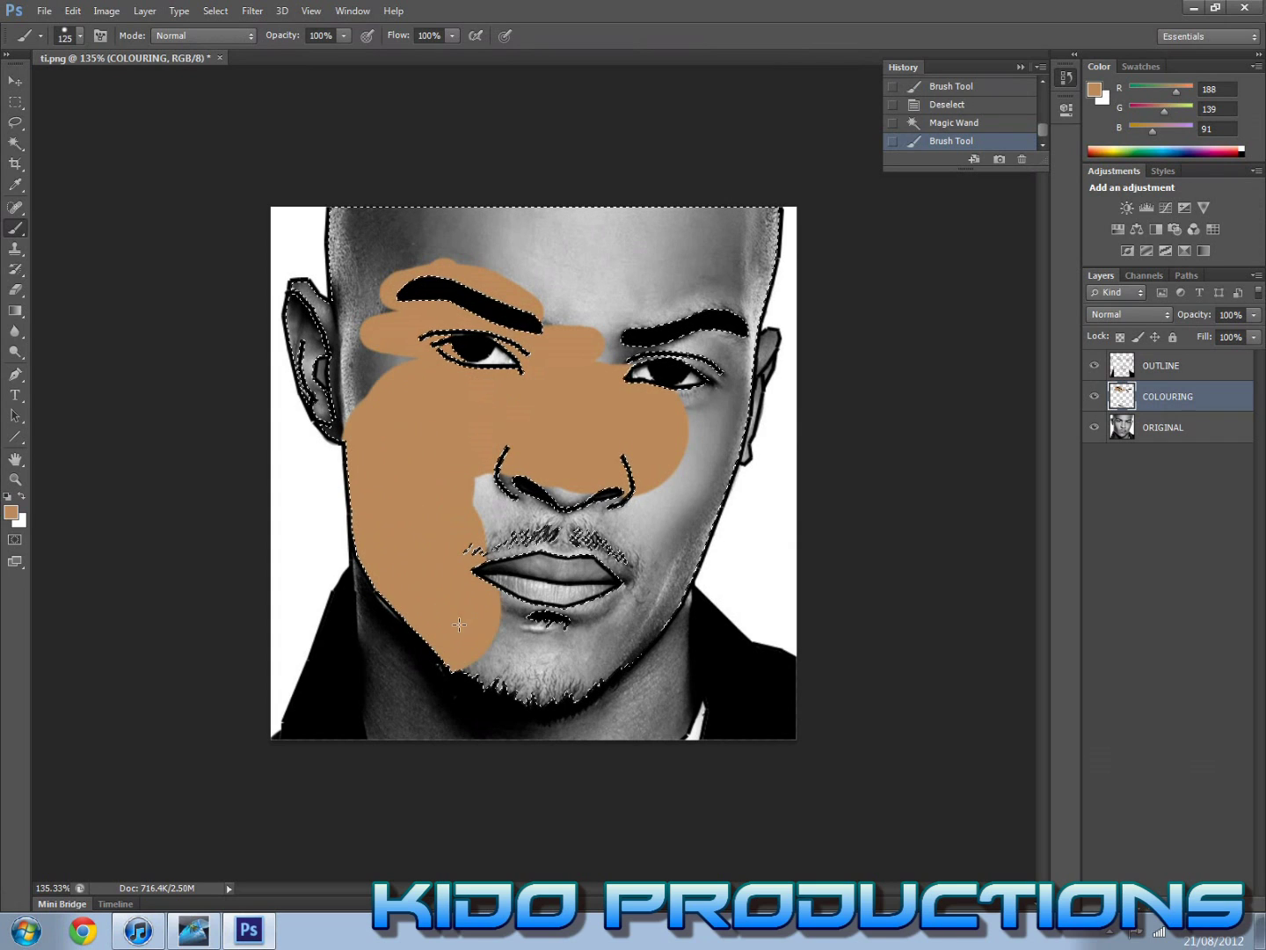
{"action": "left_click_drag", "start_coordinate": [634, 591], "coordinate": [637, 561]}
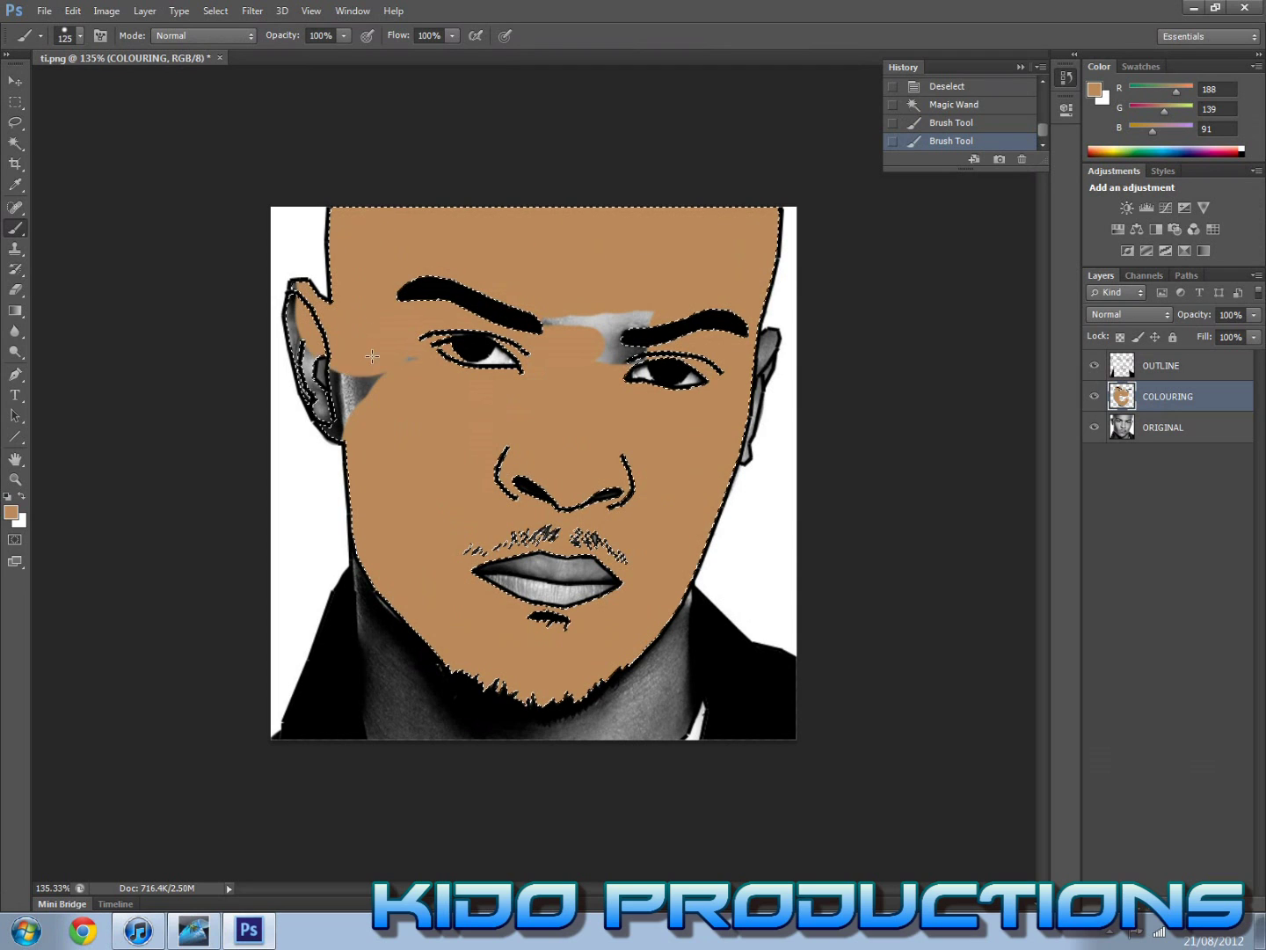
{"action": "mouse_move", "coordinate": [332, 331]}
{"action": "left_mouse_down"}
{"action": "mouse_move", "coordinate": [304, 359]}
{"action": "mouse_move", "coordinate": [328, 400]}
{"action": "left_mouse_up"}
{"action": "left_click_drag", "start_coordinate": [551, 323], "coordinate": [645, 319]}
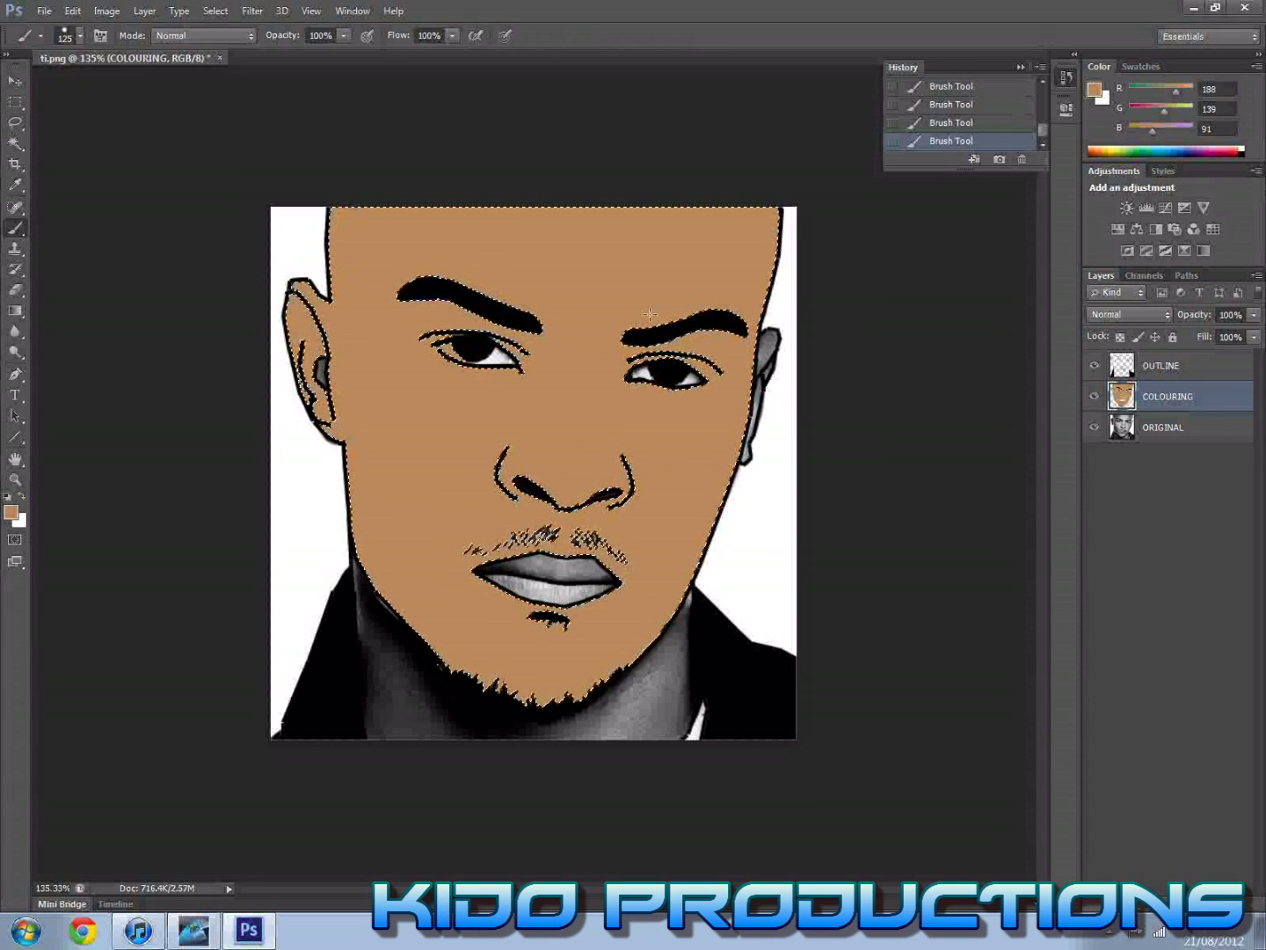
{"action": "key", "text": "ctrl+d"}
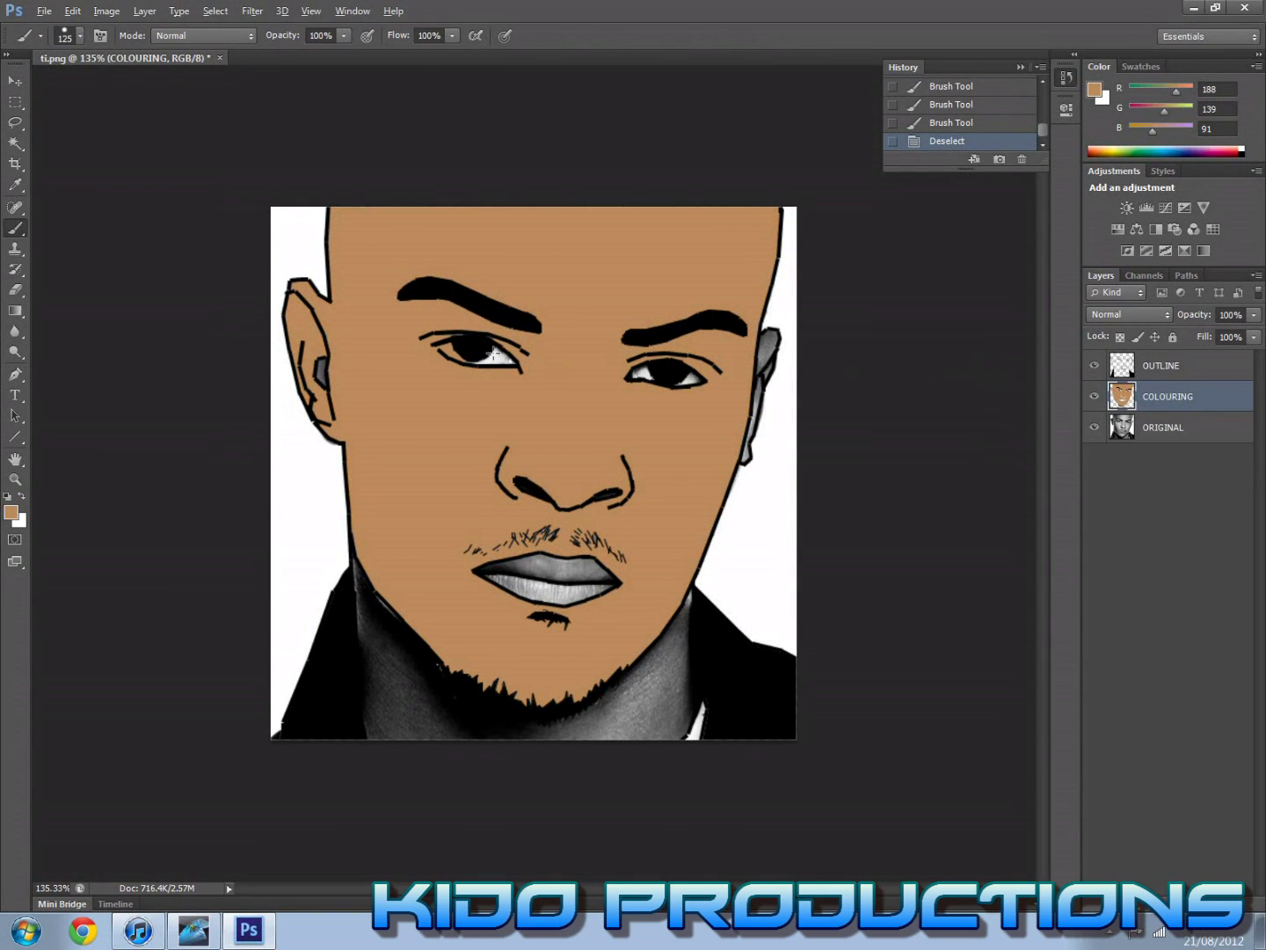
Step: Zoom in and set the foreground colour to white
{"action": "scroll", "coordinate": [494, 353], "scroll_direction": "up", "scroll_amount": 8}
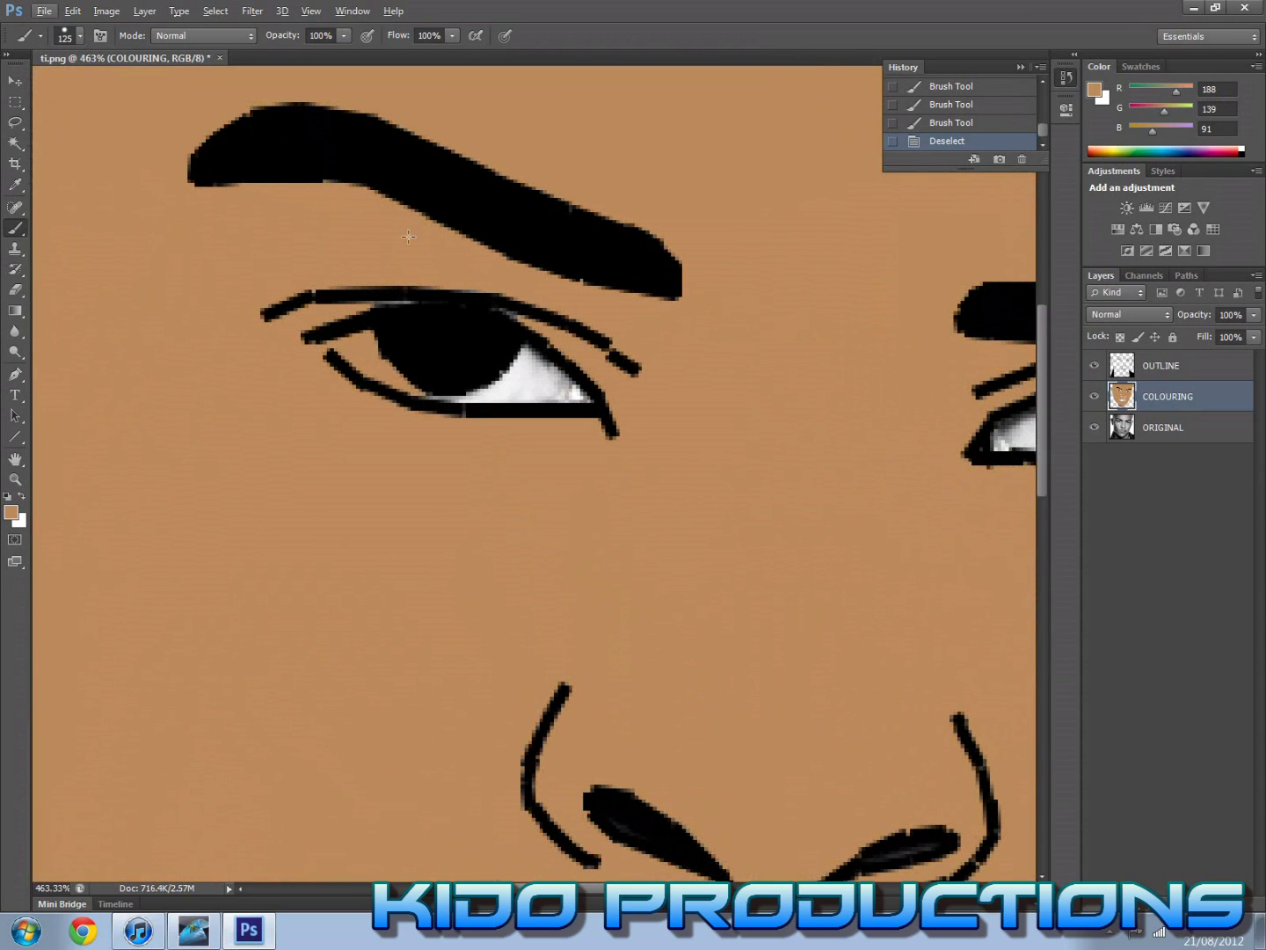
{"action": "left_click", "coordinate": [12, 511]}
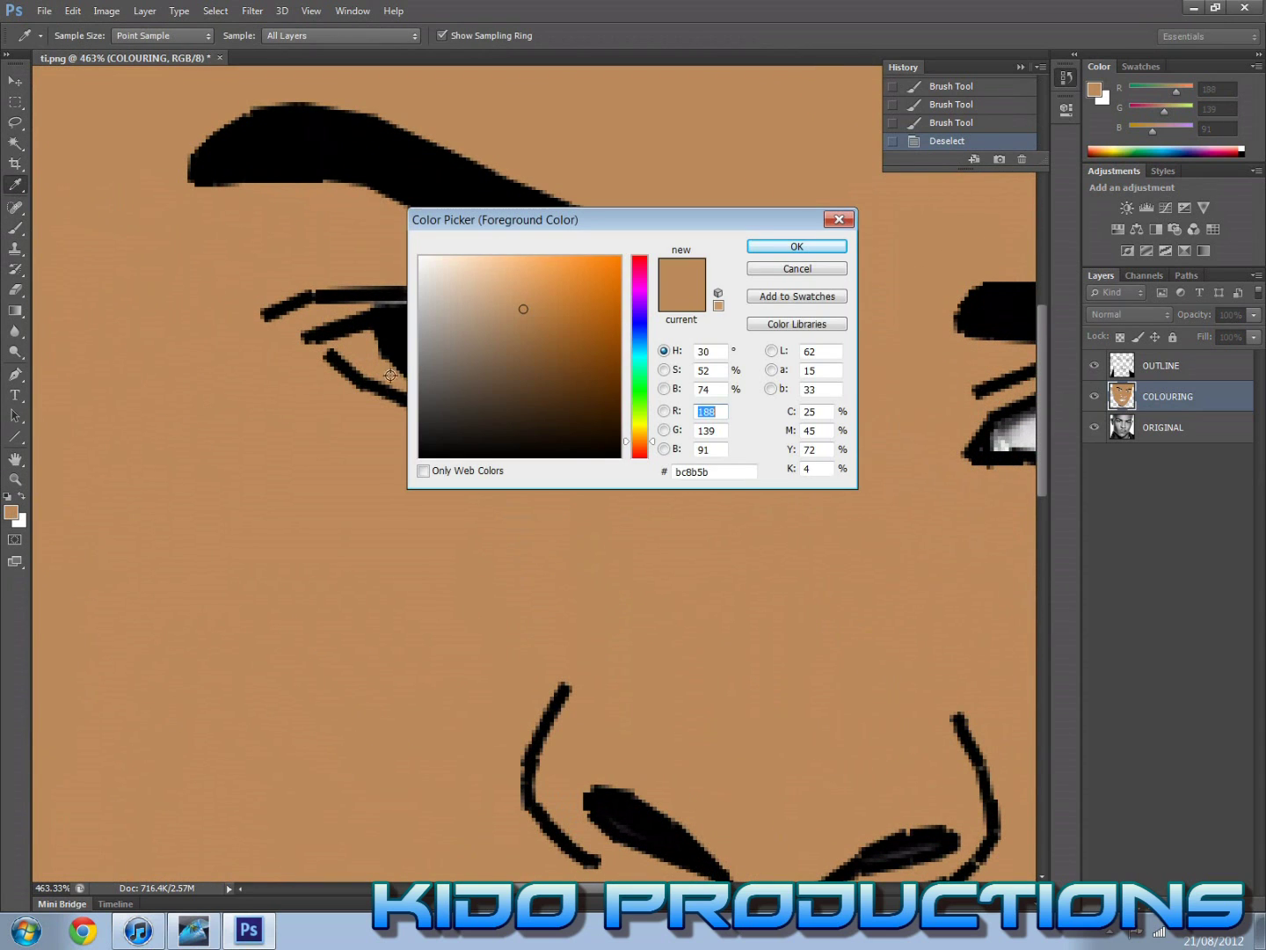
{"action": "left_click", "coordinate": [421, 257]}
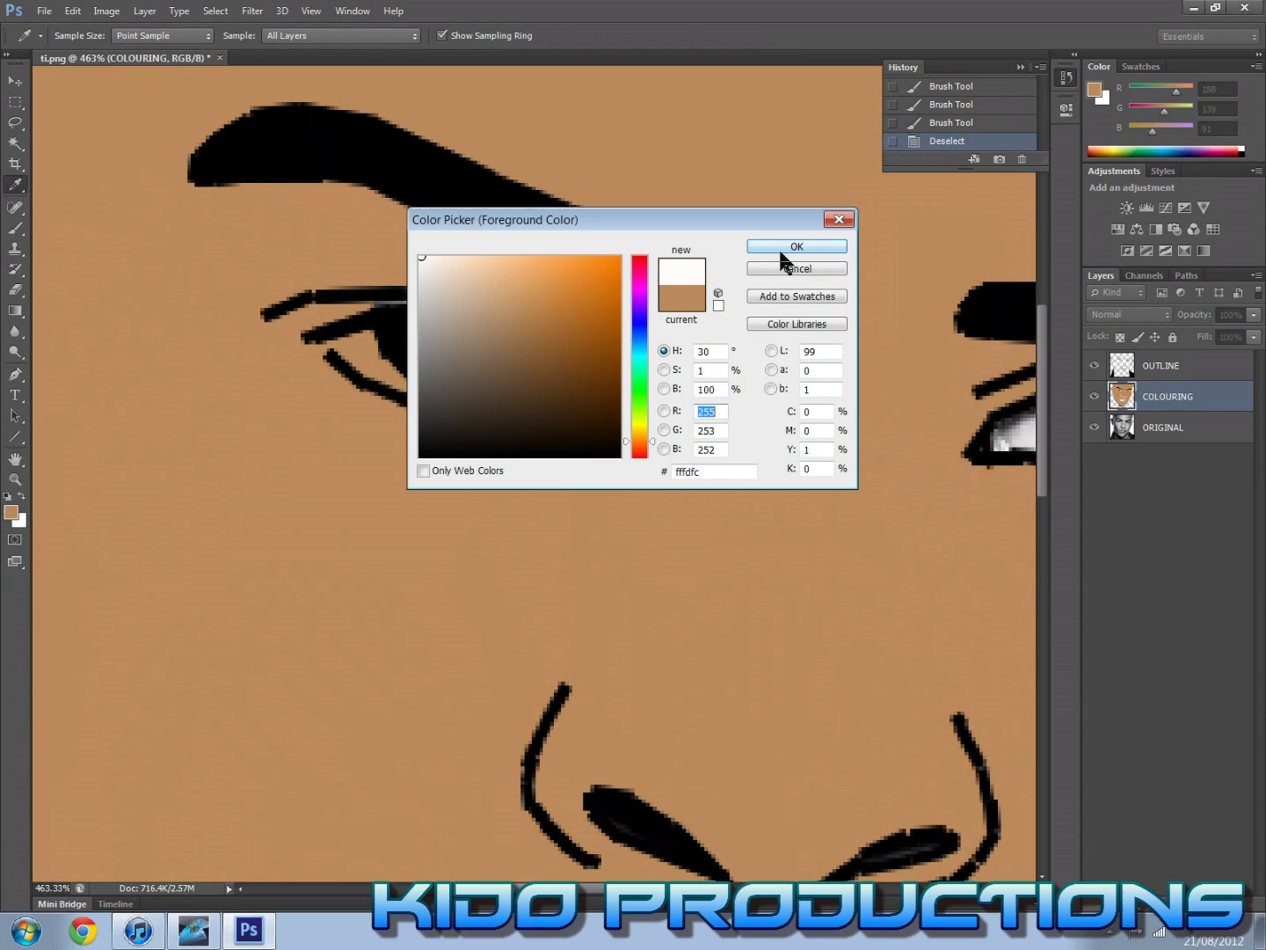
{"action": "left_click", "coordinate": [787, 249]}
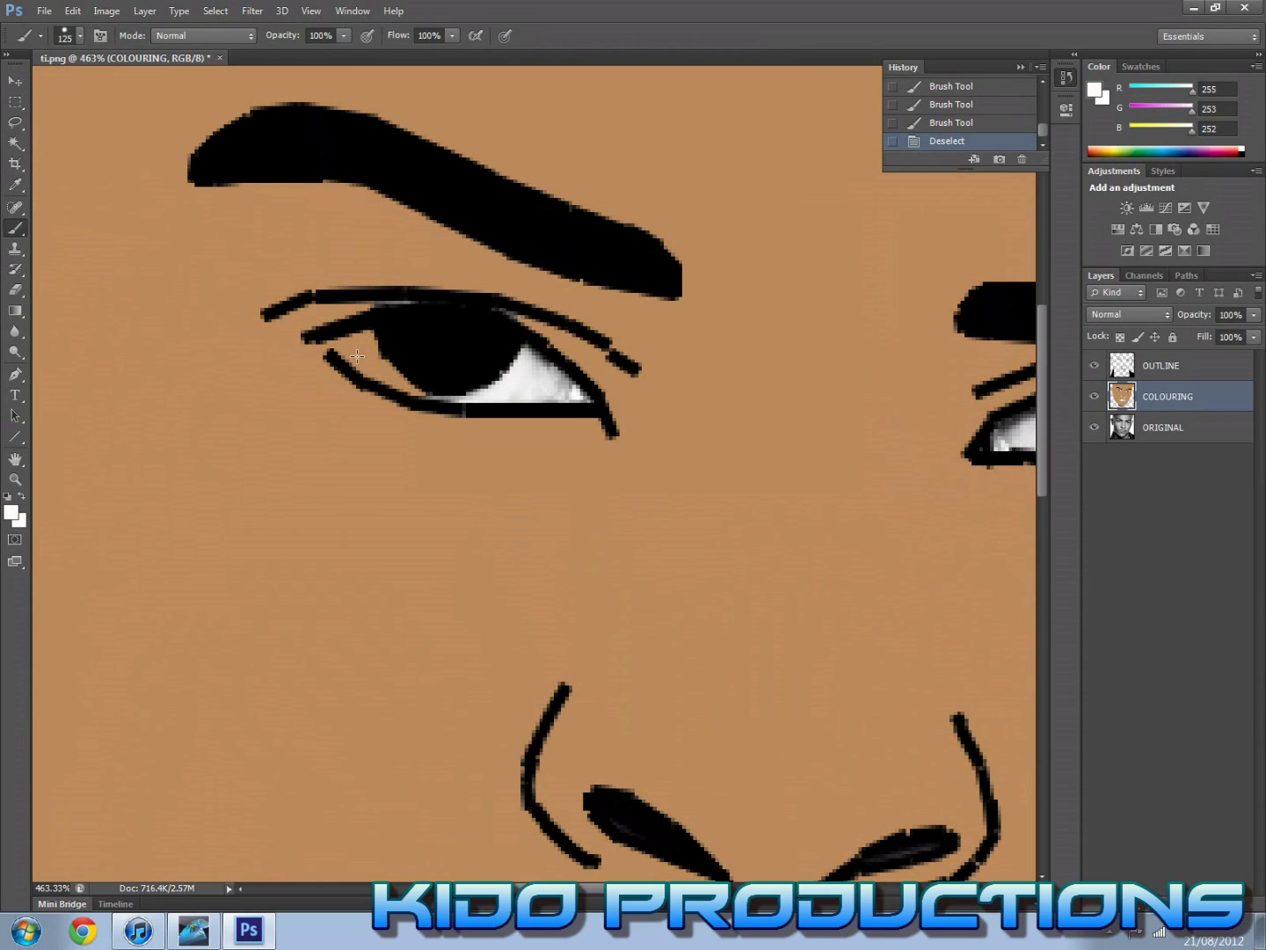
Step: Paint the left eye's white and add a white highlight dot to its pupil
{"action": "left_click", "coordinate": [357, 355]}
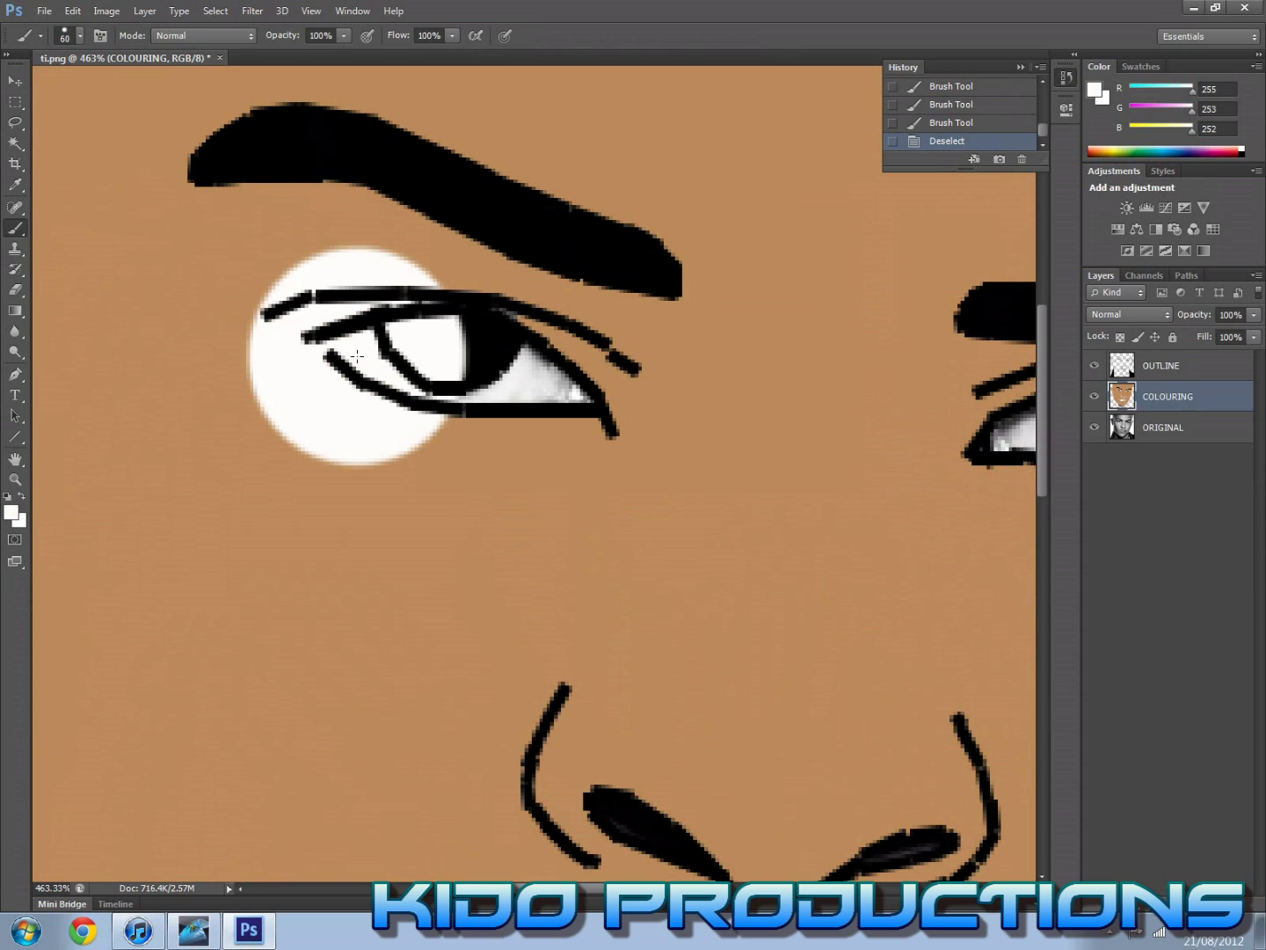
{"action": "key", "text": "ctrl+z"}
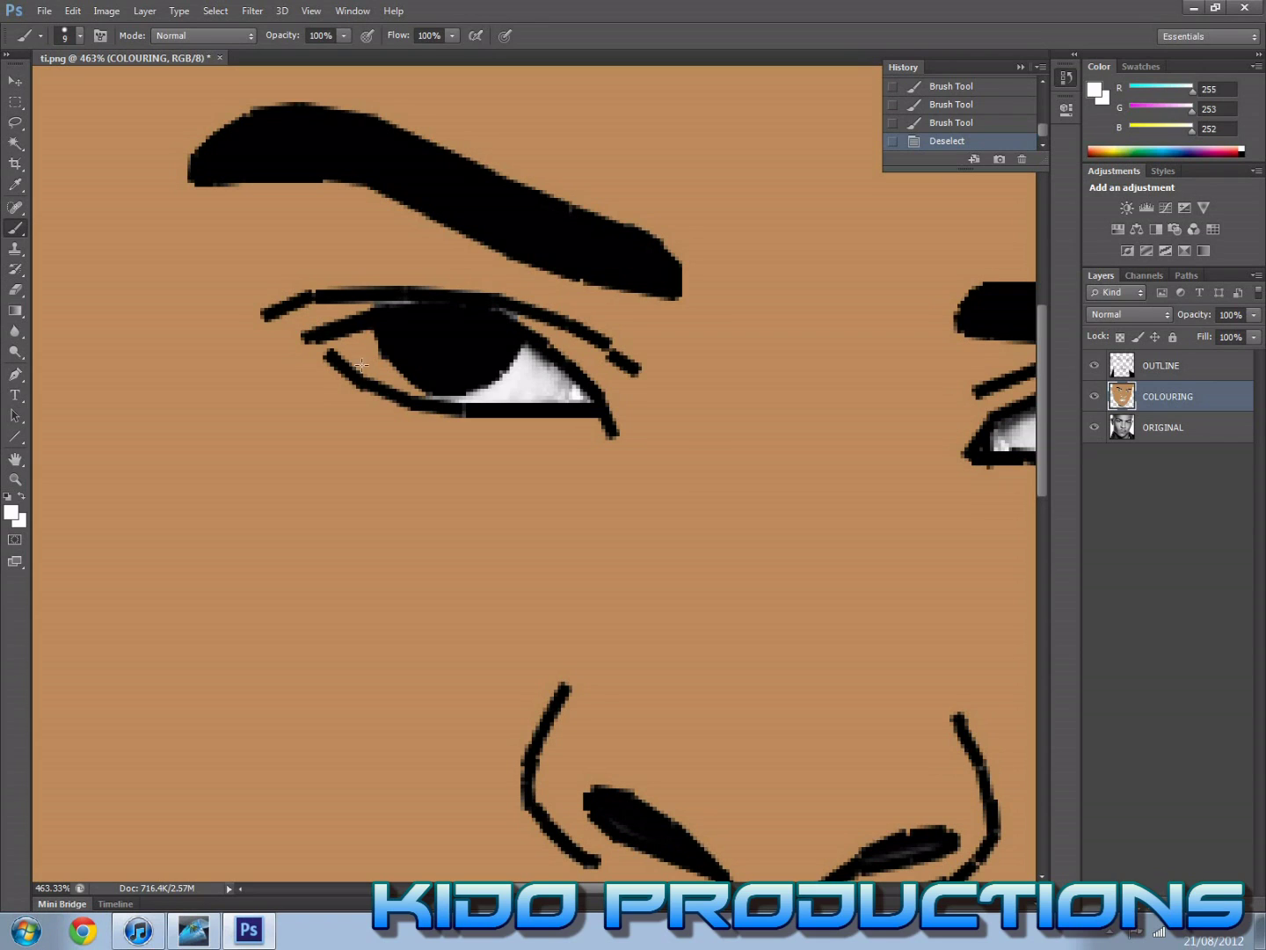
{"action": "left_click", "coordinate": [360, 345]}
{"action": "left_click", "coordinate": [362, 347]}
{"action": "left_click", "coordinate": [363, 346]}
{"action": "left_click", "coordinate": [363, 347]}
{"action": "left_click", "coordinate": [348, 347]}
{"action": "mouse_move", "coordinate": [376, 372]}
{"action": "left_mouse_down"}
{"action": "mouse_move", "coordinate": [481, 404]}
{"action": "mouse_move", "coordinate": [524, 375]}
{"action": "mouse_move", "coordinate": [567, 400]}
{"action": "mouse_move", "coordinate": [542, 360]}
{"action": "mouse_move", "coordinate": [569, 401]}
{"action": "mouse_move", "coordinate": [581, 397]}
{"action": "left_mouse_up"}
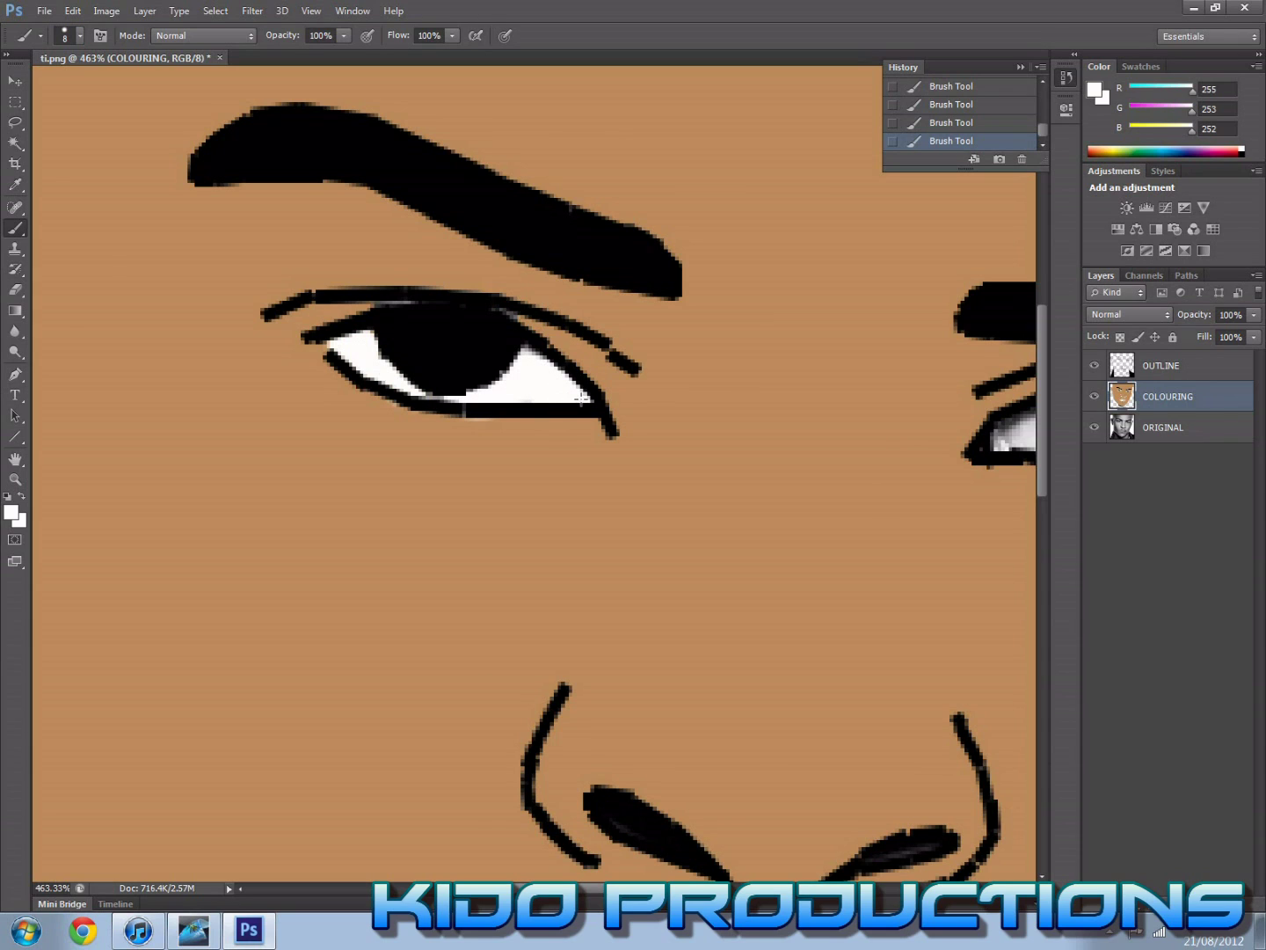
{"action": "left_click", "coordinate": [440, 329]}
Step: Add the right pupil's highlight and whiten the right eye's inner and outer corners
{"action": "scroll", "coordinate": [533, 492], "scroll_direction": "right", "scroll_amount": 5}
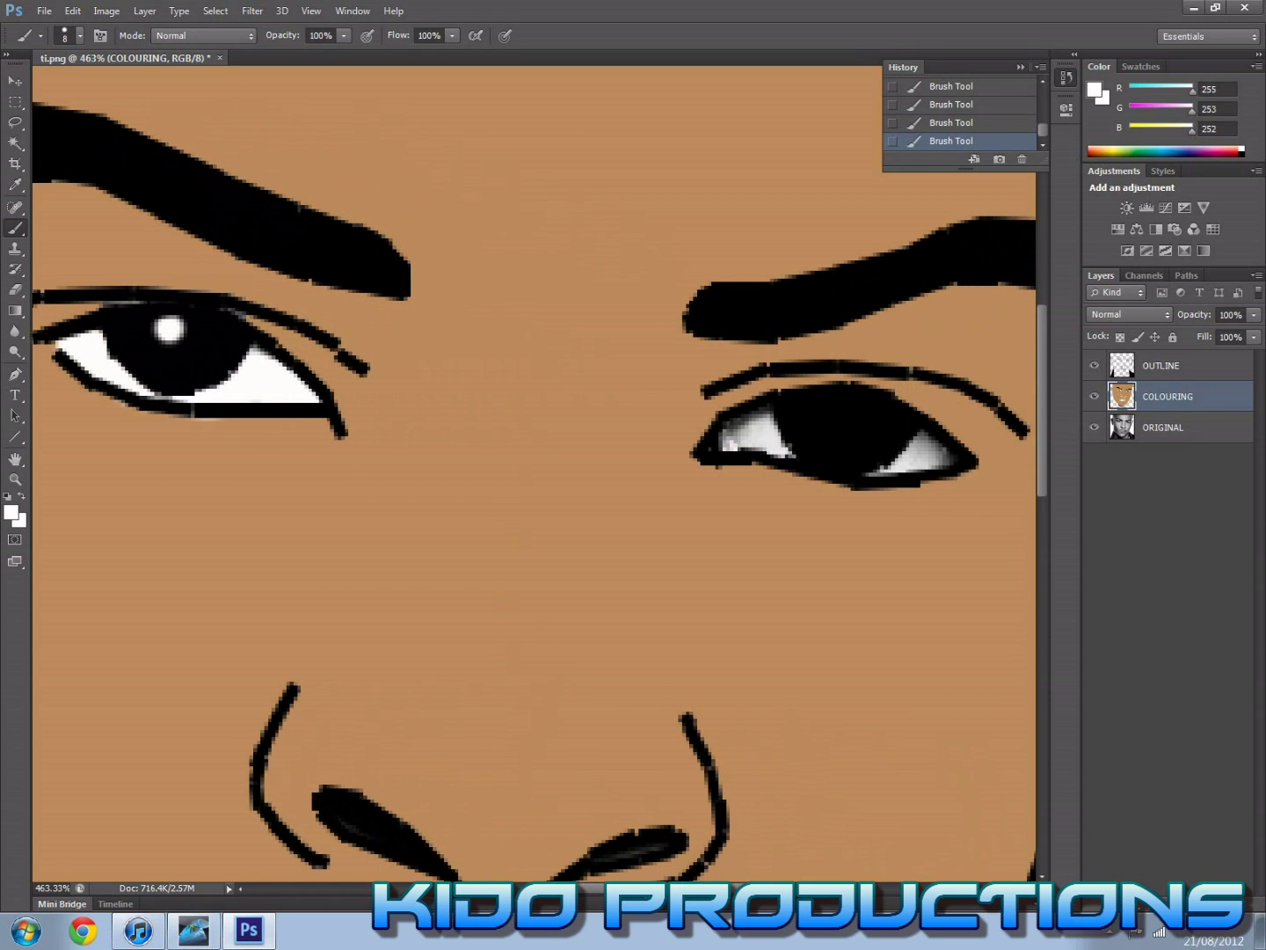
{"action": "left_click", "coordinate": [834, 409]}
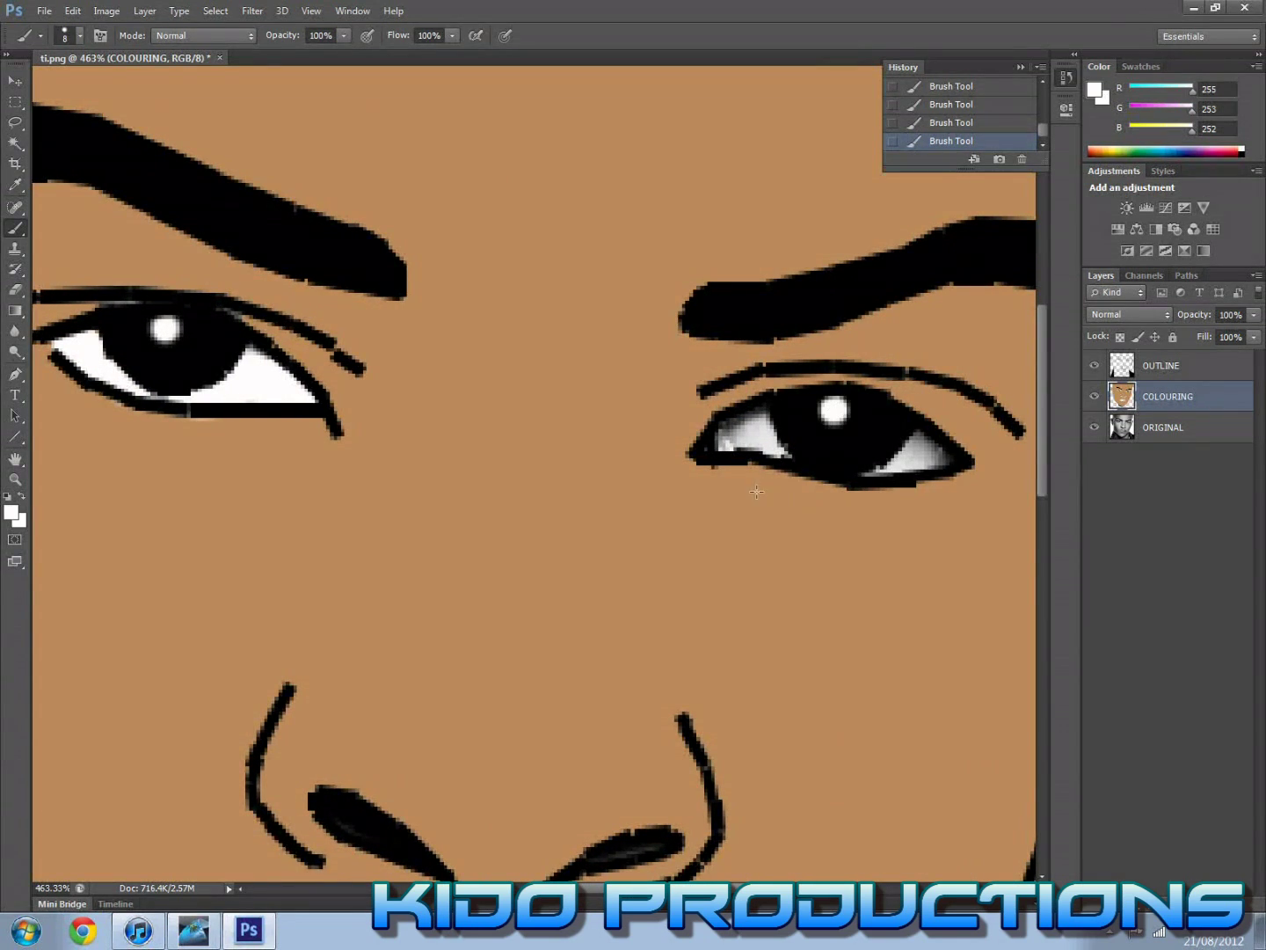
{"action": "mouse_move", "coordinate": [746, 426]}
{"action": "left_mouse_down"}
{"action": "mouse_move", "coordinate": [730, 438]}
{"action": "mouse_move", "coordinate": [771, 446]}
{"action": "mouse_move", "coordinate": [767, 429]}
{"action": "left_mouse_up"}
{"action": "mouse_move", "coordinate": [892, 477]}
{"action": "left_mouse_down"}
{"action": "mouse_move", "coordinate": [883, 468]}
{"action": "mouse_move", "coordinate": [914, 449]}
{"action": "mouse_move", "coordinate": [932, 444]}
{"action": "mouse_move", "coordinate": [938, 459]}
{"action": "left_mouse_up"}
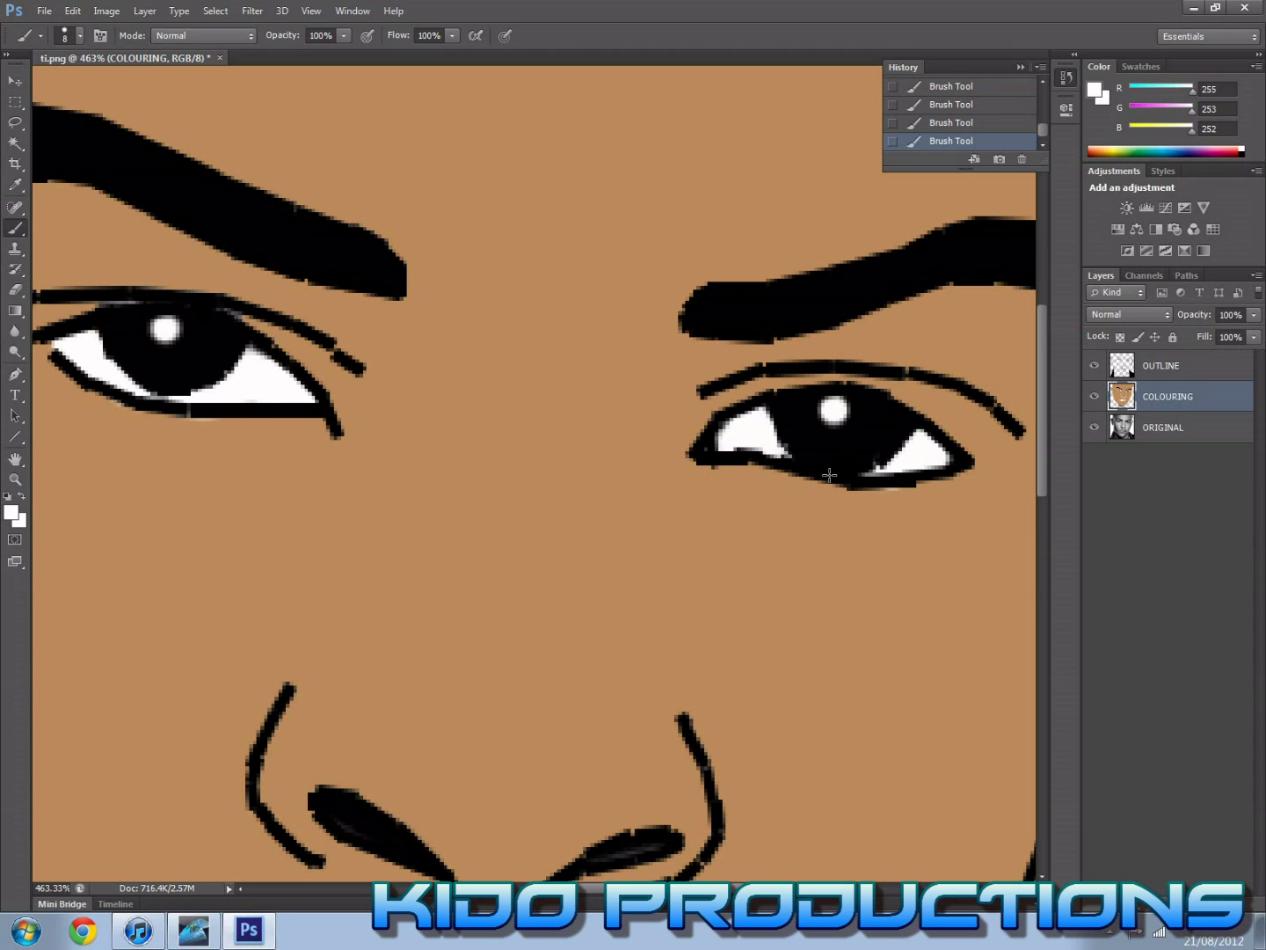
{"action": "scroll", "coordinate": [922, 459], "scroll_direction": "down", "scroll_amount": 6}
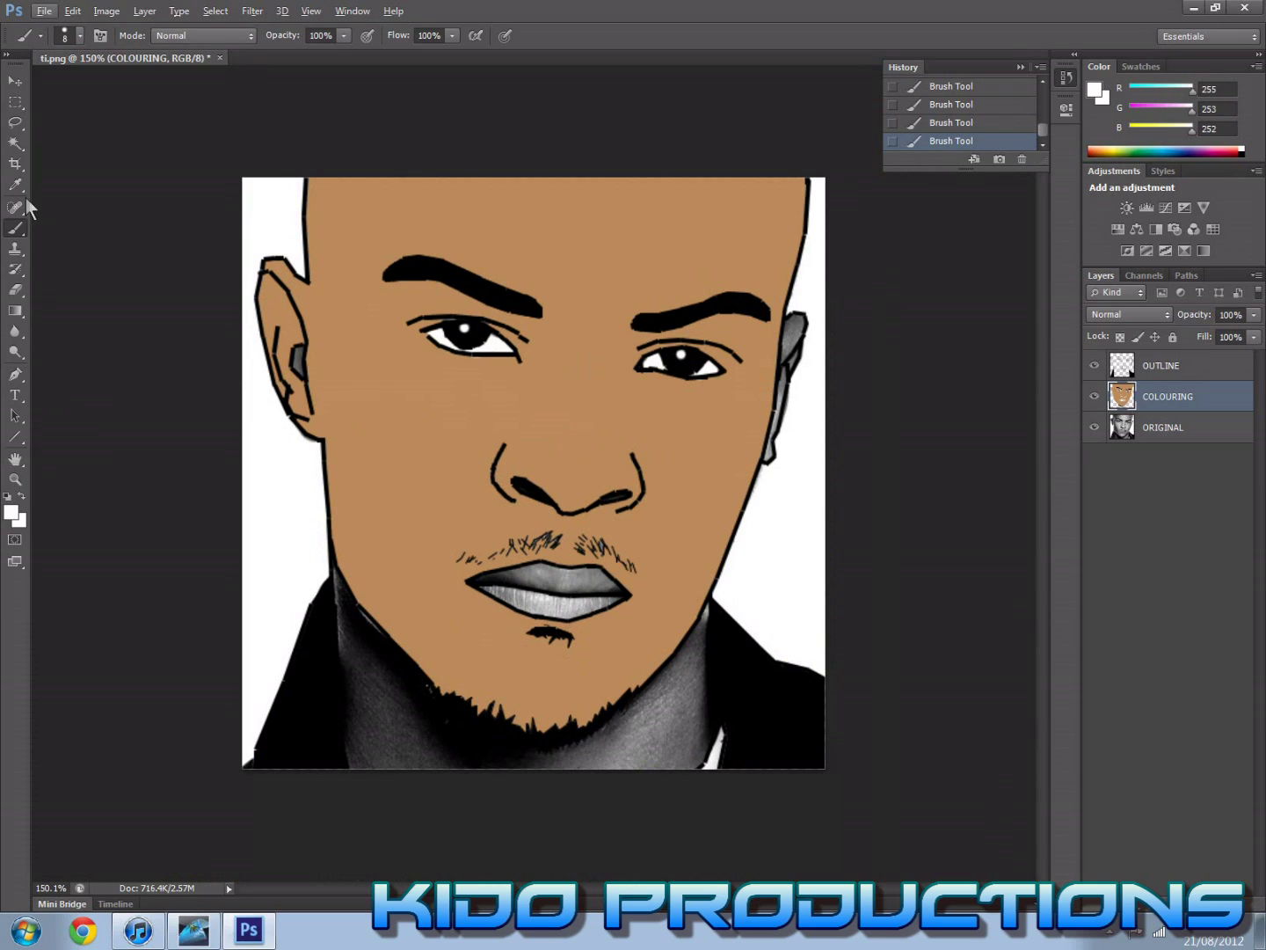
{"action": "left_click", "coordinate": [15, 185]}
{"action": "left_click", "coordinate": [589, 443]}
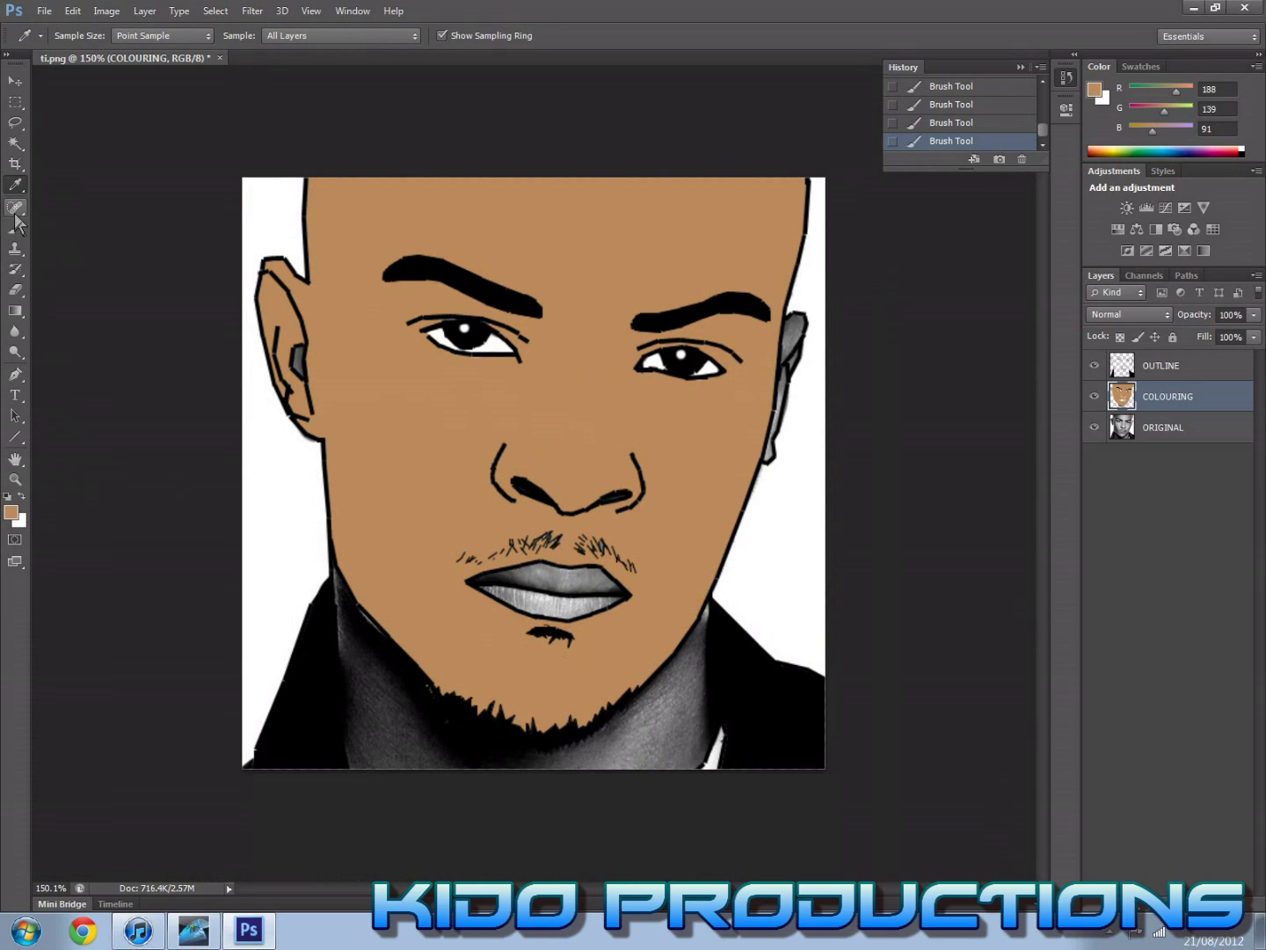
{"action": "left_click", "coordinate": [15, 142]}
{"action": "left_click", "coordinate": [419, 432]}
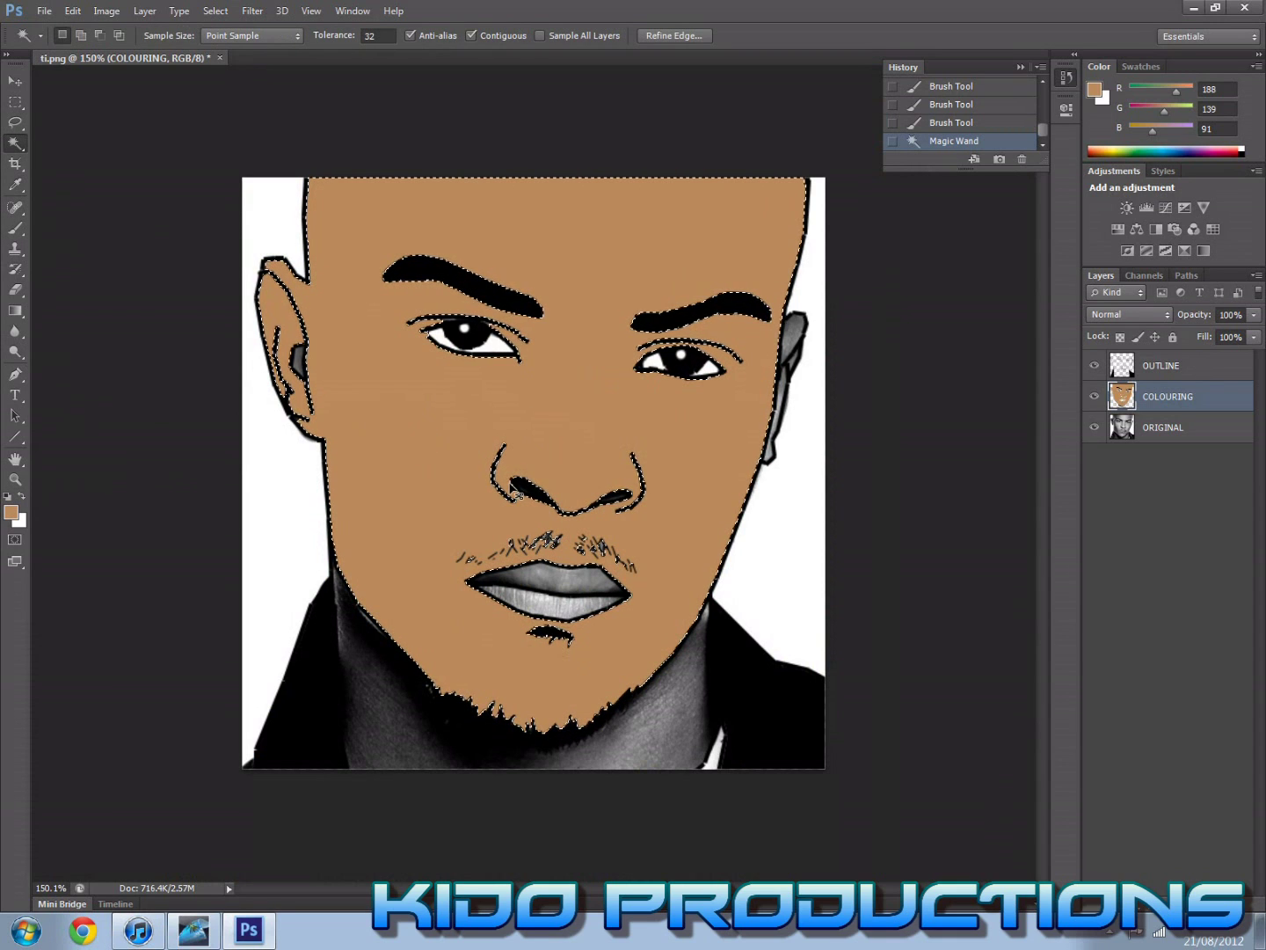
{"action": "key", "text": "ctrl+u"}
{"action": "left_click_drag", "start_coordinate": [680, 225], "coordinate": [1041, 510]}
{"action": "left_click_drag", "start_coordinate": [946, 611], "coordinate": [948, 687]}
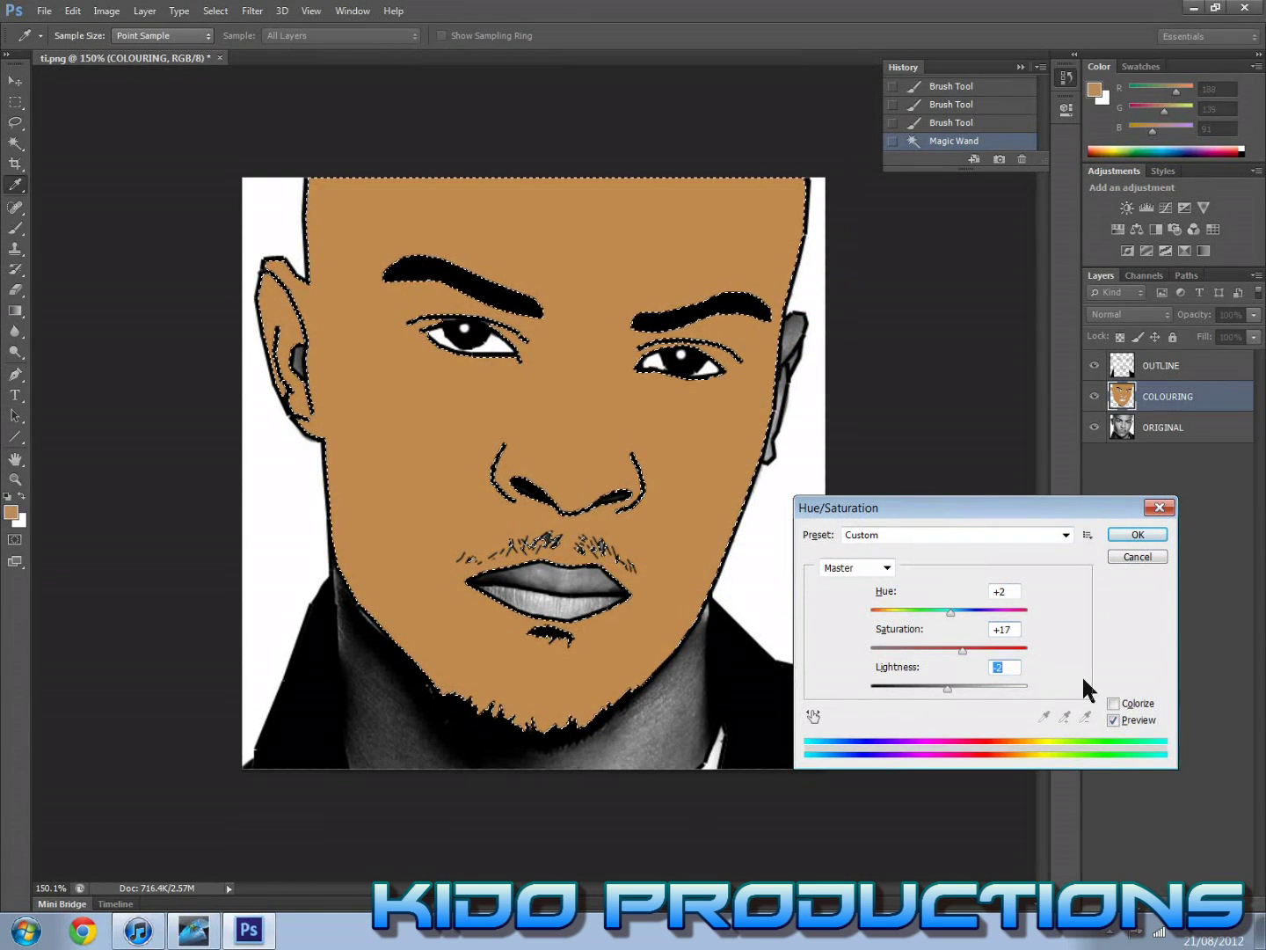
{"action": "left_click", "coordinate": [1113, 703]}
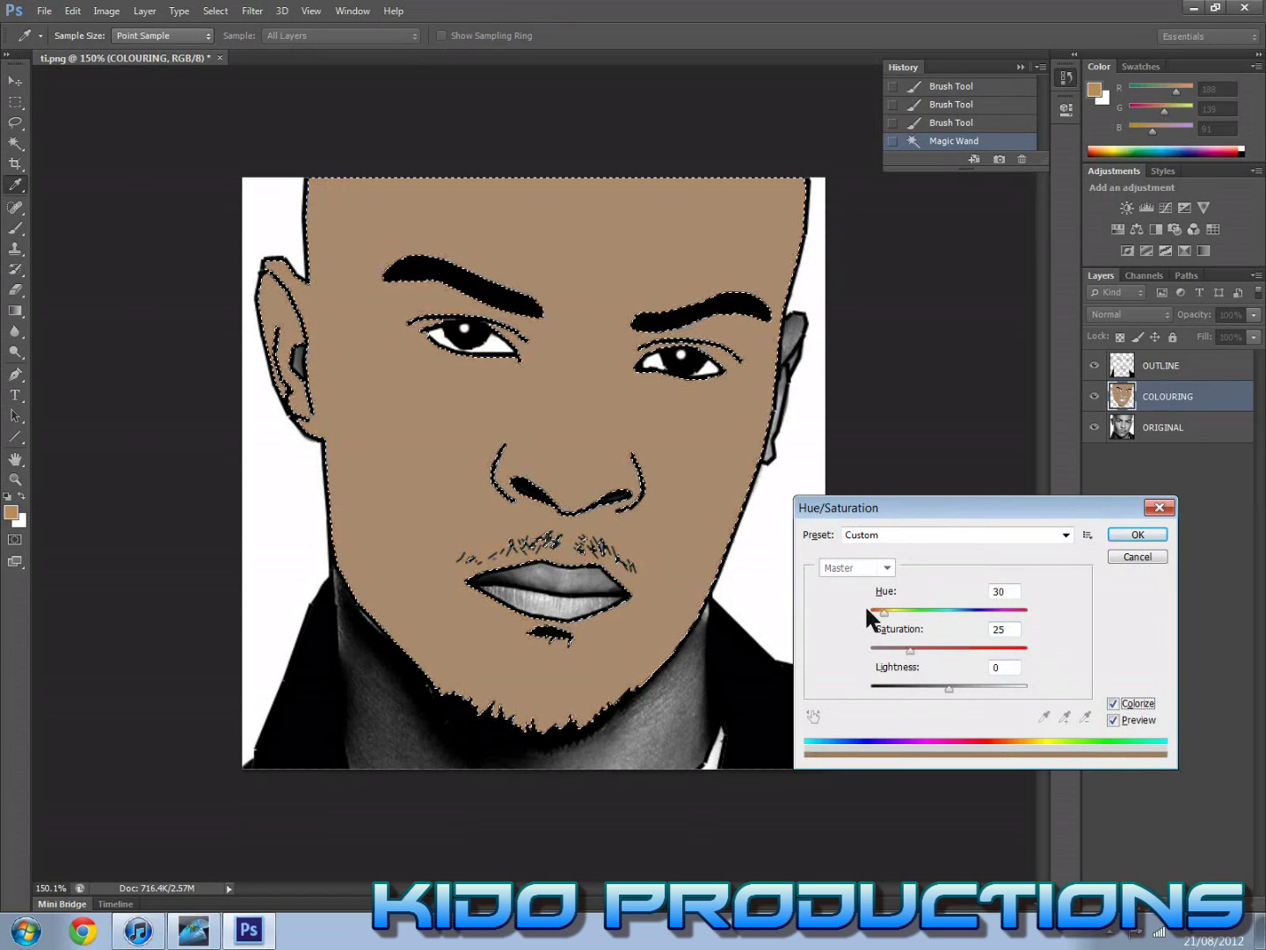
{"action": "left_click_drag", "start_coordinate": [909, 649], "coordinate": [952, 652]}
{"action": "mouse_move", "coordinate": [884, 610]}
{"action": "left_mouse_down"}
{"action": "mouse_move", "coordinate": [867, 621]}
{"action": "mouse_move", "coordinate": [1026, 620]}
{"action": "mouse_move", "coordinate": [898, 627]}
{"action": "mouse_move", "coordinate": [930, 647]}
{"action": "mouse_move", "coordinate": [914, 648]}
{"action": "mouse_move", "coordinate": [875, 627]}
{"action": "left_mouse_up"}
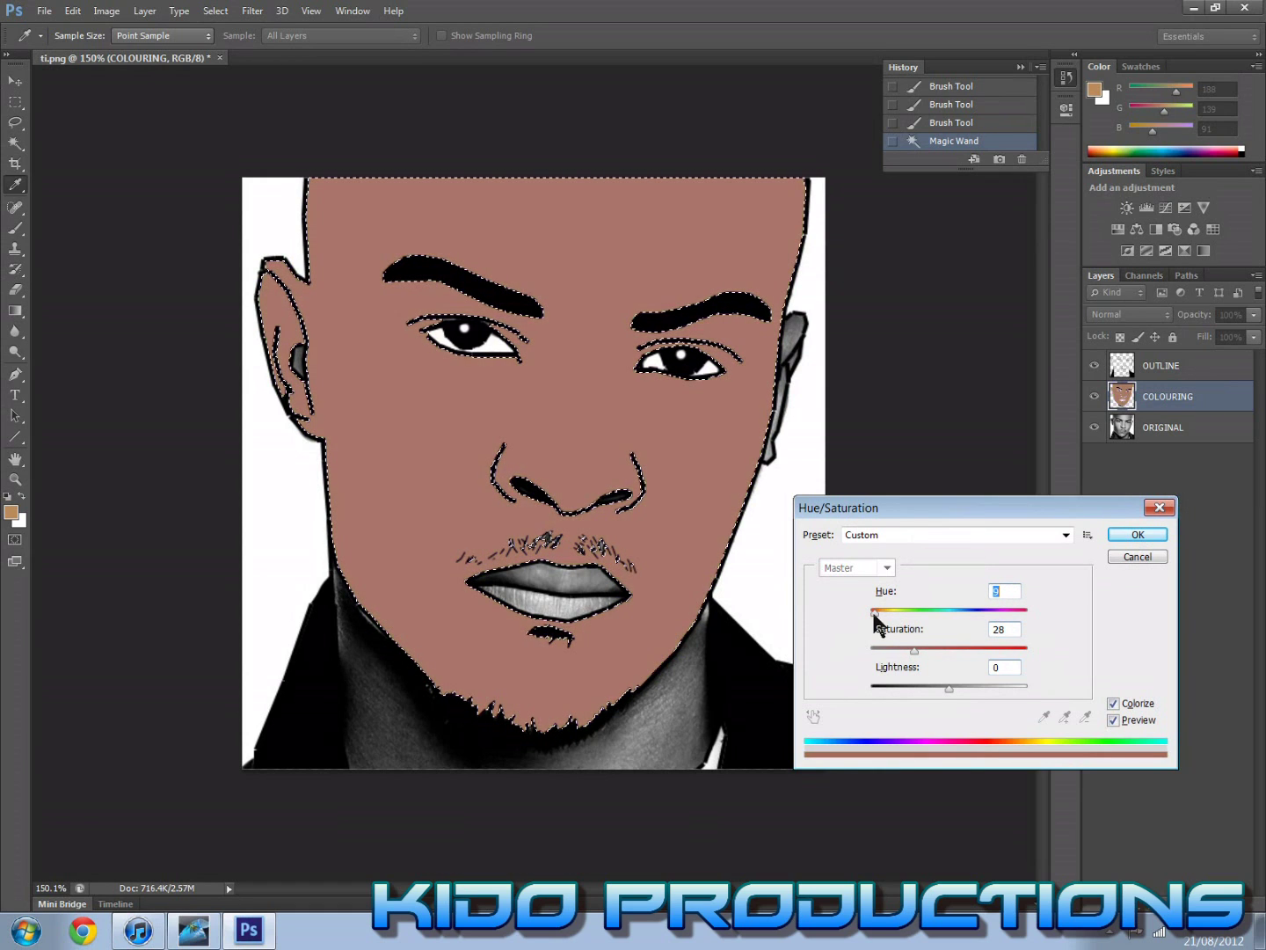
{"action": "left_click_drag", "start_coordinate": [951, 690], "coordinate": [946, 694]}
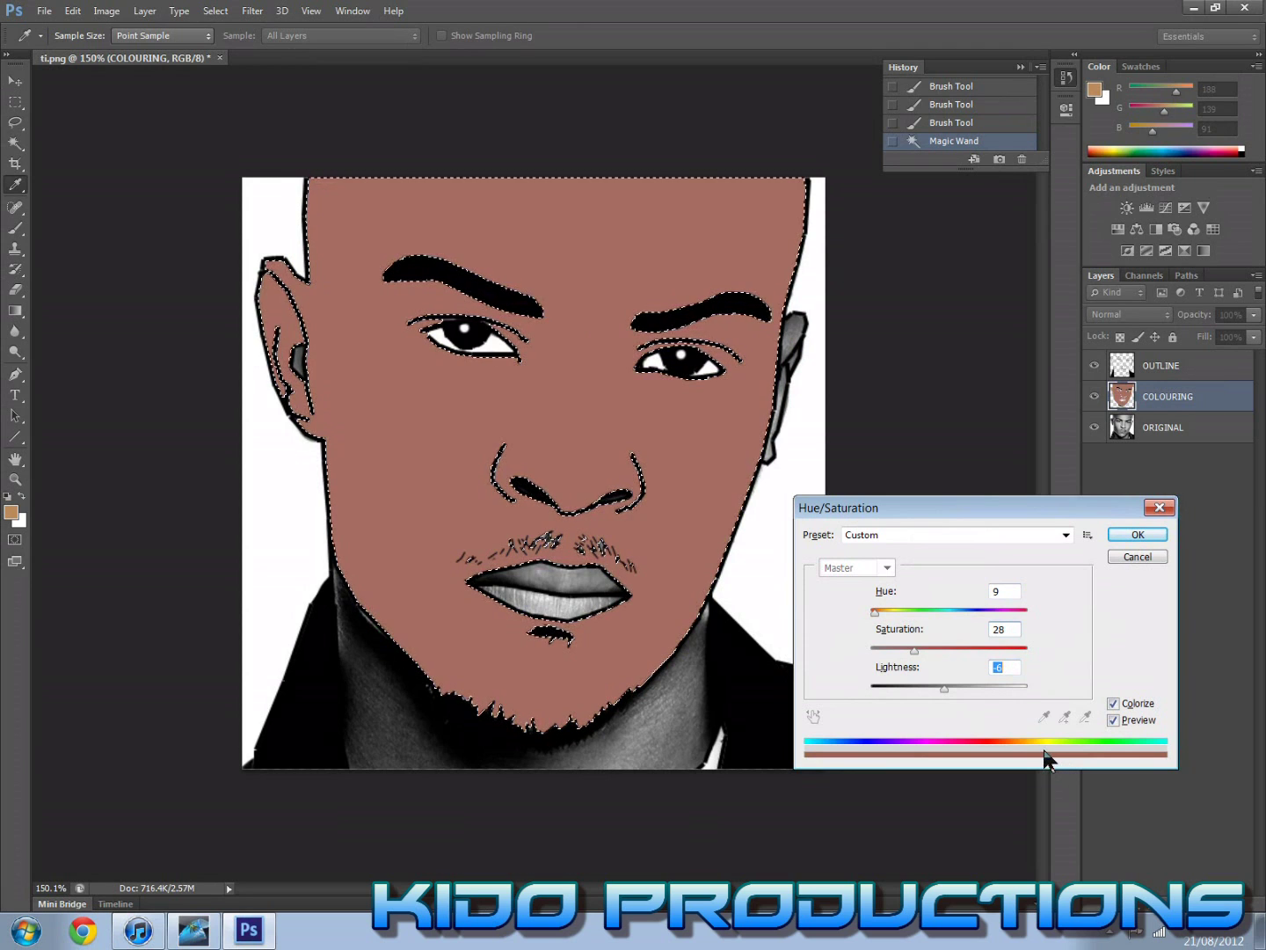
{"action": "left_click", "coordinate": [1135, 558]}
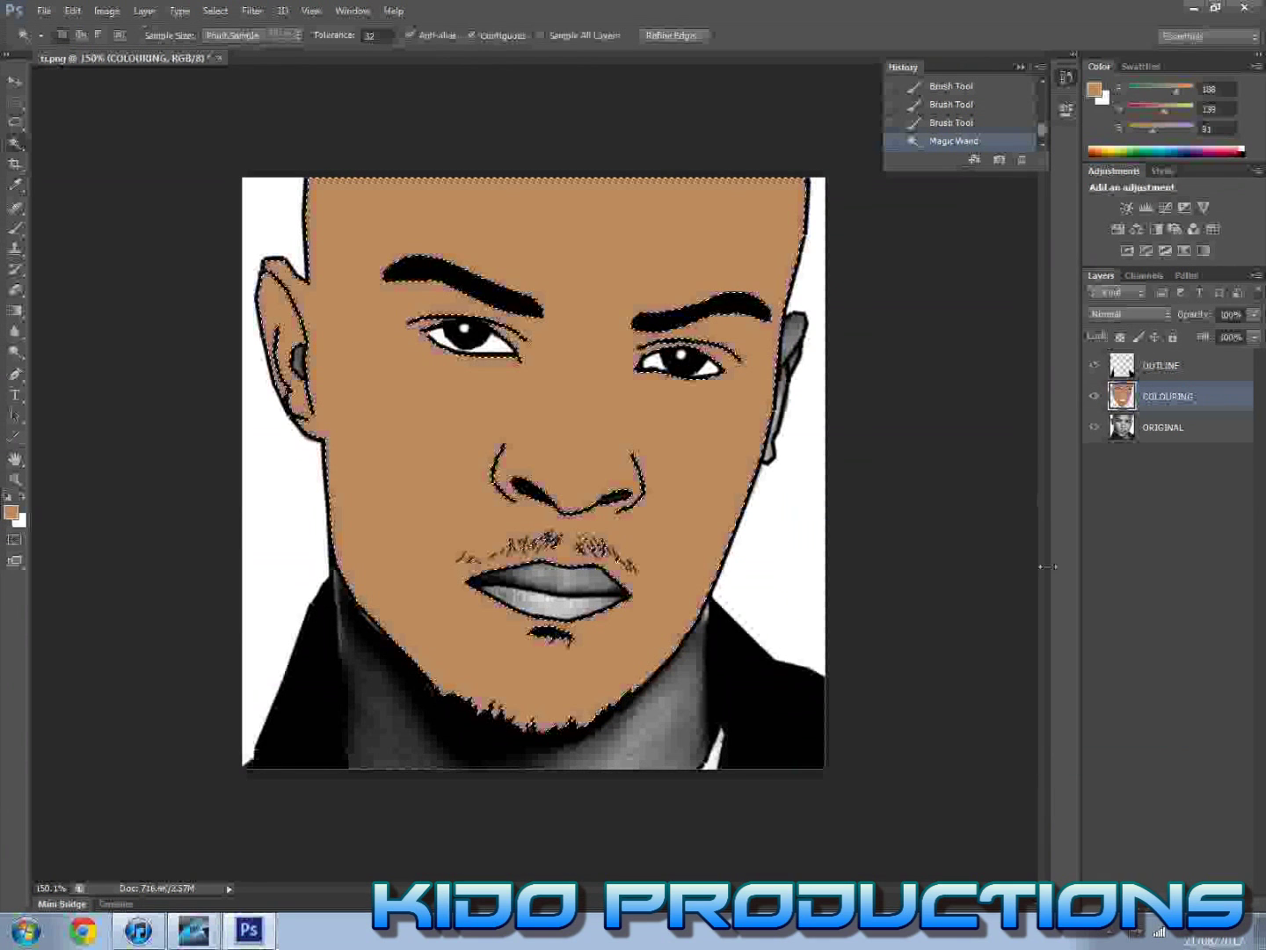
{"action": "left_click", "coordinate": [843, 578]}
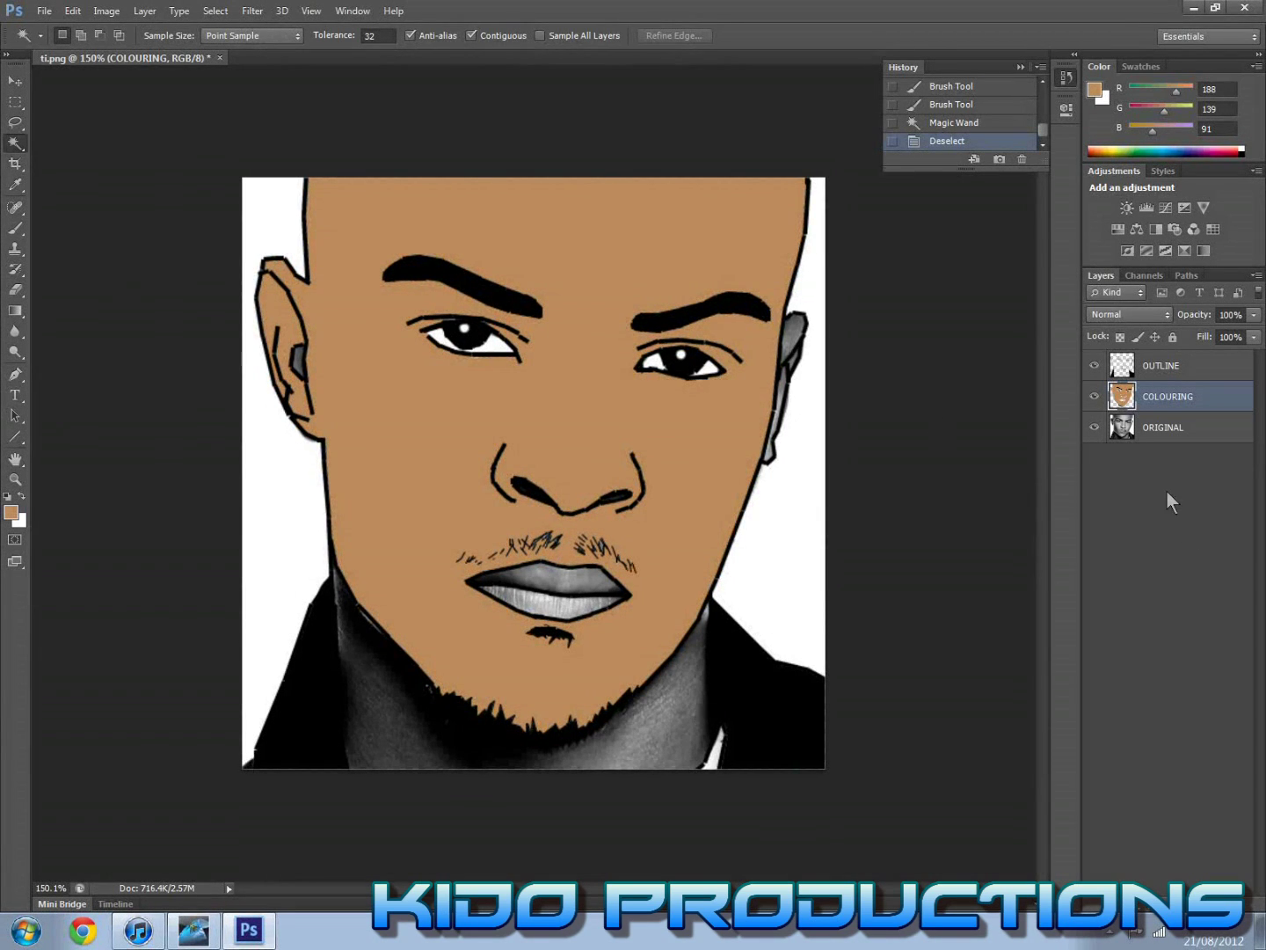
Step: Undo a neck brush stroke accidentally painted on the OUTLINE layer
{"action": "left_click", "coordinate": [1113, 370]}
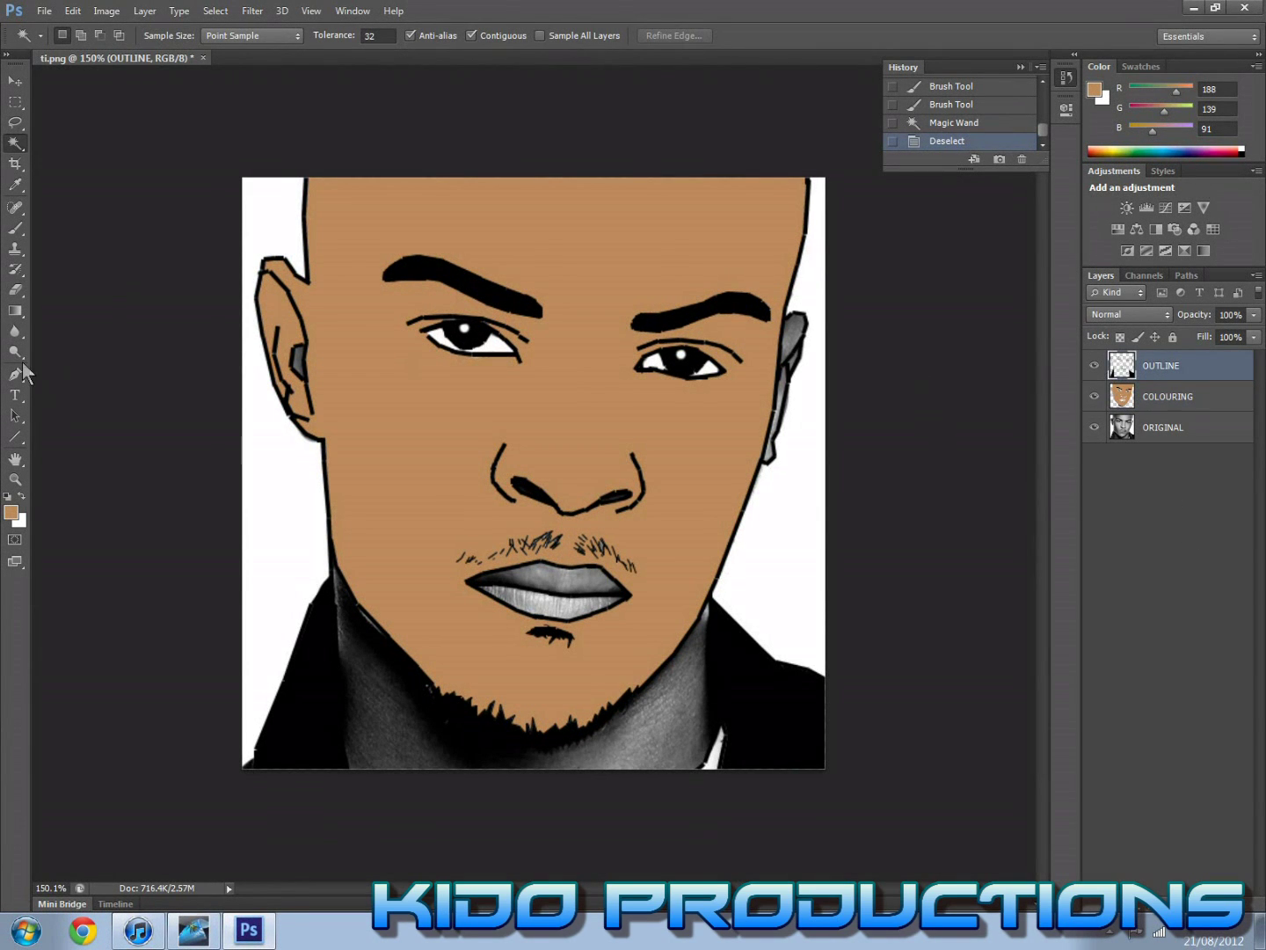
{"action": "left_click", "coordinate": [15, 228]}
{"action": "mouse_move", "coordinate": [353, 589]}
{"action": "left_mouse_down"}
{"action": "mouse_move", "coordinate": [359, 701]}
{"action": "mouse_move", "coordinate": [358, 684]}
{"action": "left_mouse_up"}
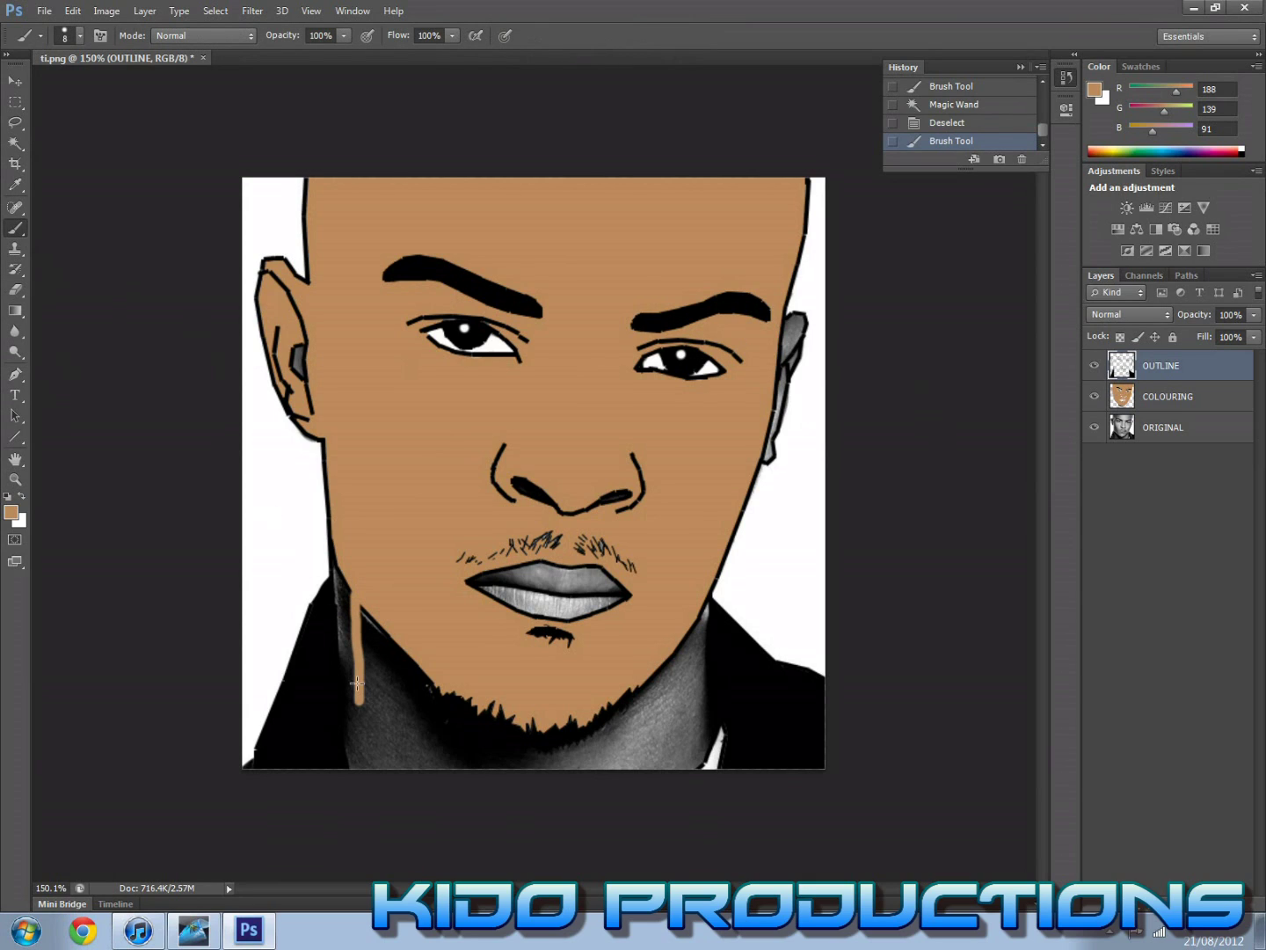
{"action": "key", "text": "ctrl+z"}
Step: On the COLOURING layer, brush the left side of the neck and jaw tan at size 50
{"action": "left_click", "coordinate": [1134, 402]}
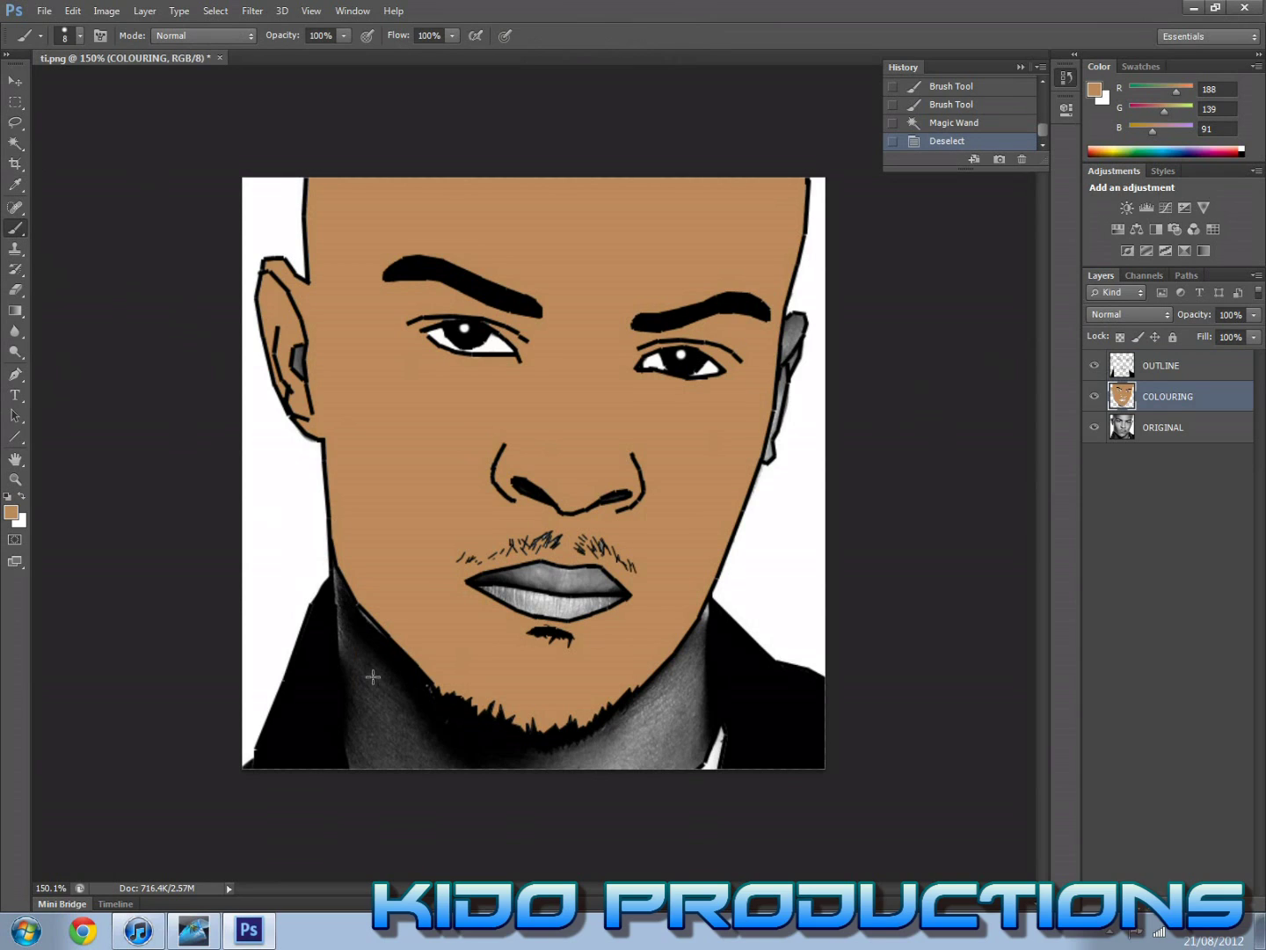
{"action": "left_click_drag", "start_coordinate": [361, 658], "coordinate": [368, 742]}
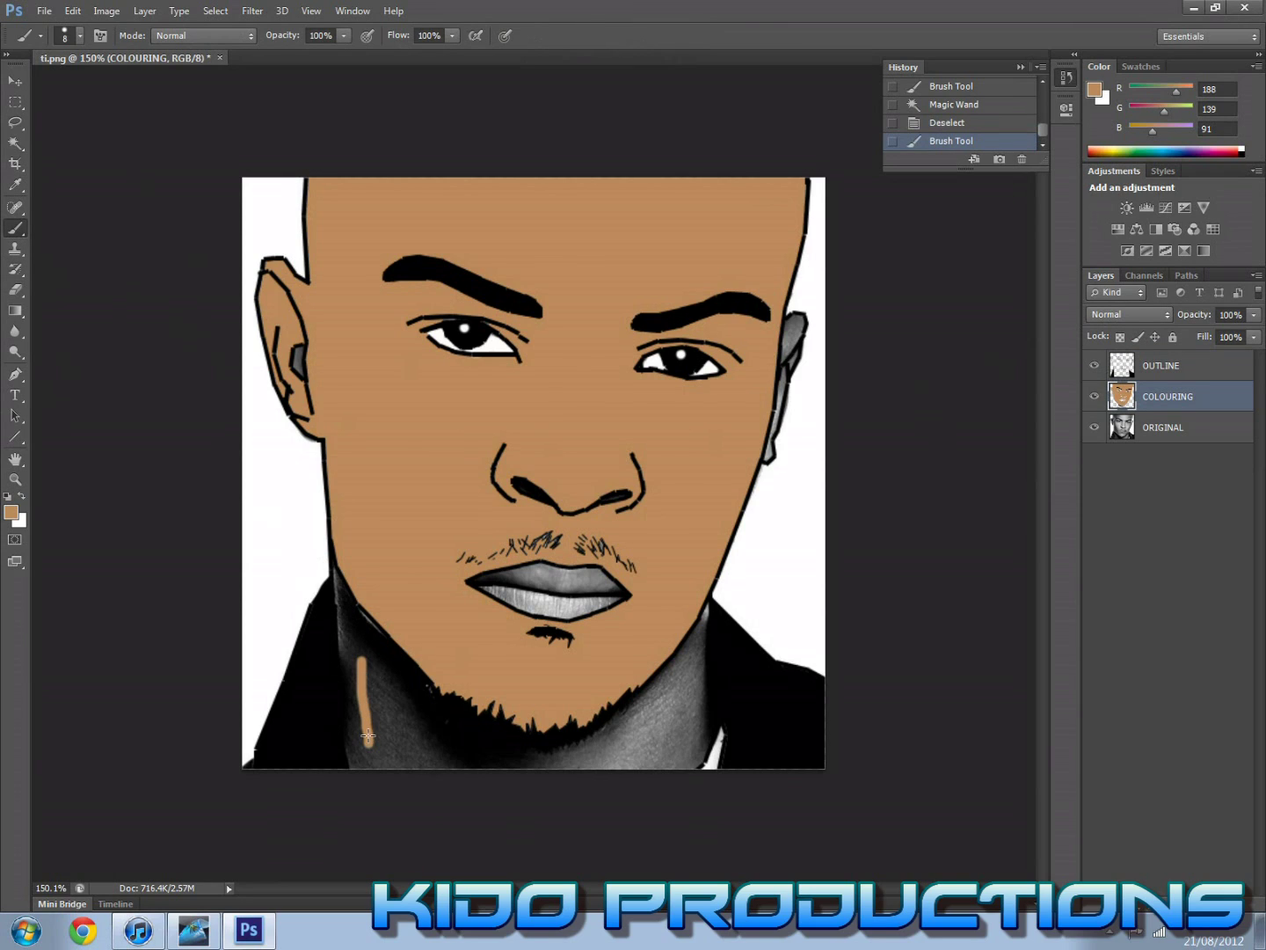
{"action": "key", "text": "bracketright"}
{"action": "key", "text": "bracketright"}
{"action": "key", "text": "bracketright"}
{"action": "key", "text": "bracketright"}
{"action": "key", "text": "bracketright"}
{"action": "left_click", "coordinate": [366, 648]}
{"action": "left_click_drag", "start_coordinate": [371, 714], "coordinate": [371, 772]}
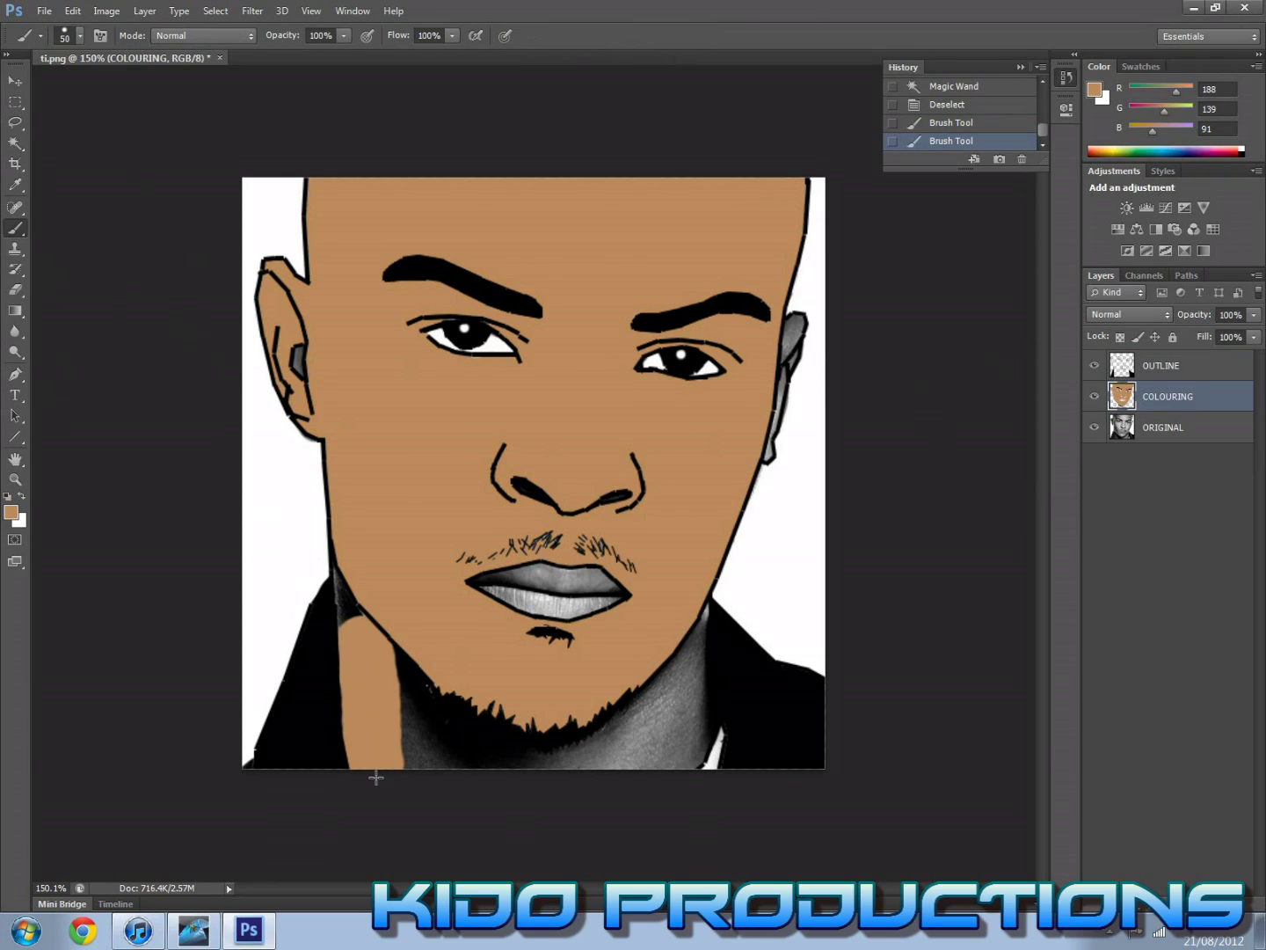
{"action": "left_click", "coordinate": [354, 623]}
{"action": "left_click", "coordinate": [354, 618]}
{"action": "left_click", "coordinate": [351, 605]}
{"action": "mouse_move", "coordinate": [409, 682]}
{"action": "left_mouse_down"}
{"action": "mouse_move", "coordinate": [422, 781]}
{"action": "mouse_move", "coordinate": [390, 655]}
{"action": "mouse_move", "coordinate": [447, 764]}
{"action": "left_mouse_up"}
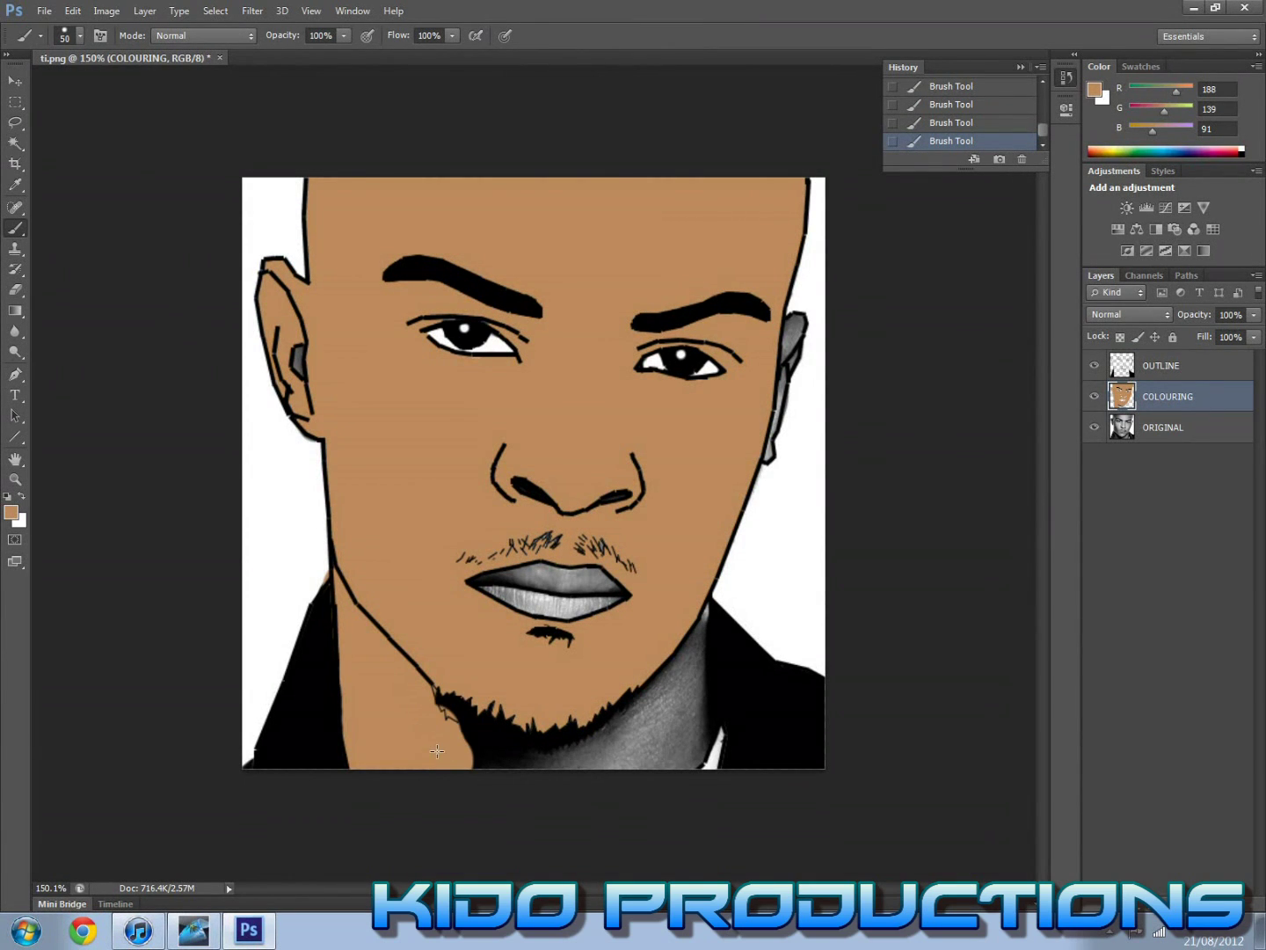
Step: Undo the stray strokes that covered the beard near the jaw
{"action": "key", "text": "ctrl+z"}
{"action": "key", "text": "ctrl+alt+z"}
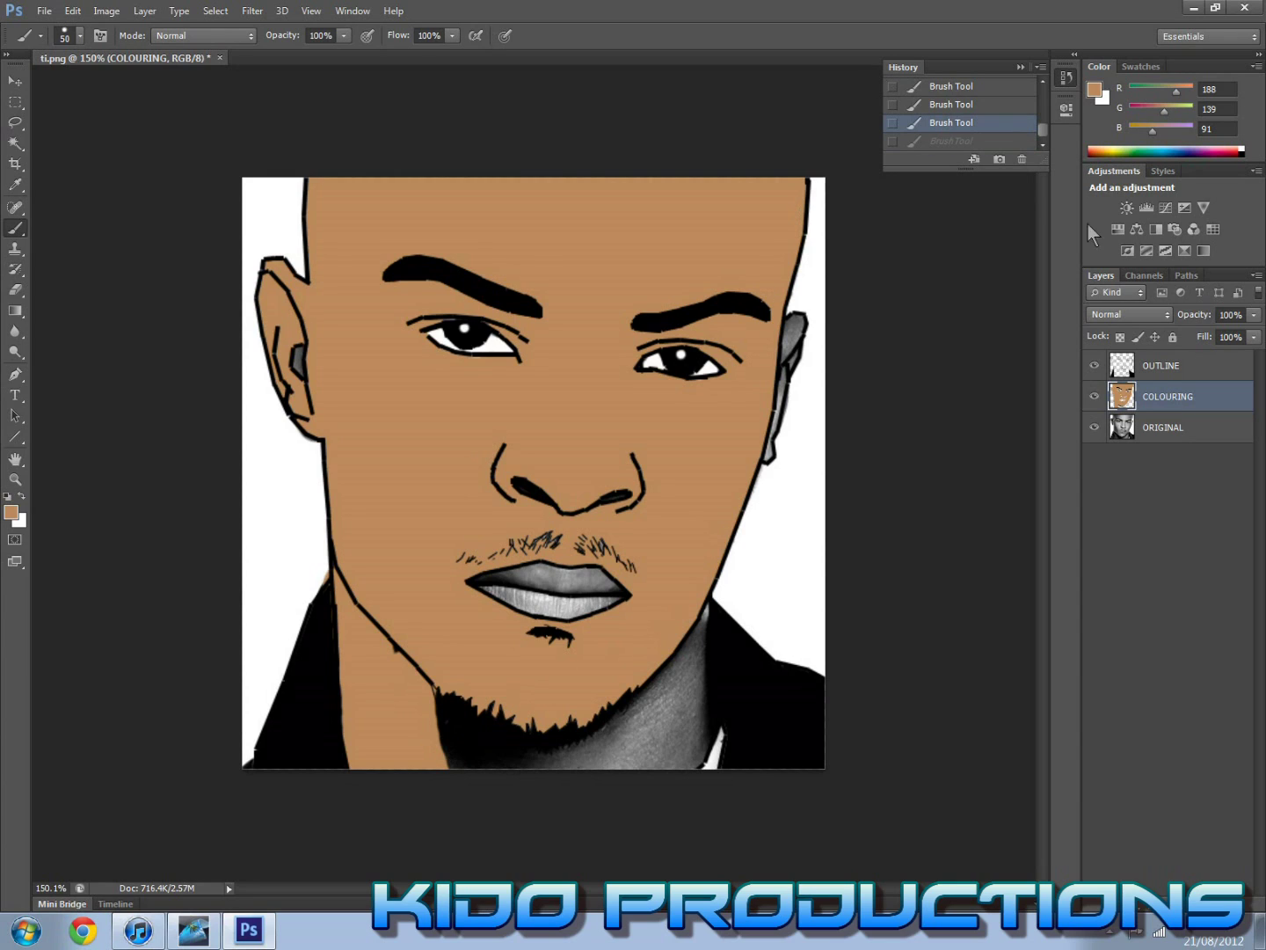
{"action": "left_click", "coordinate": [1190, 366]}
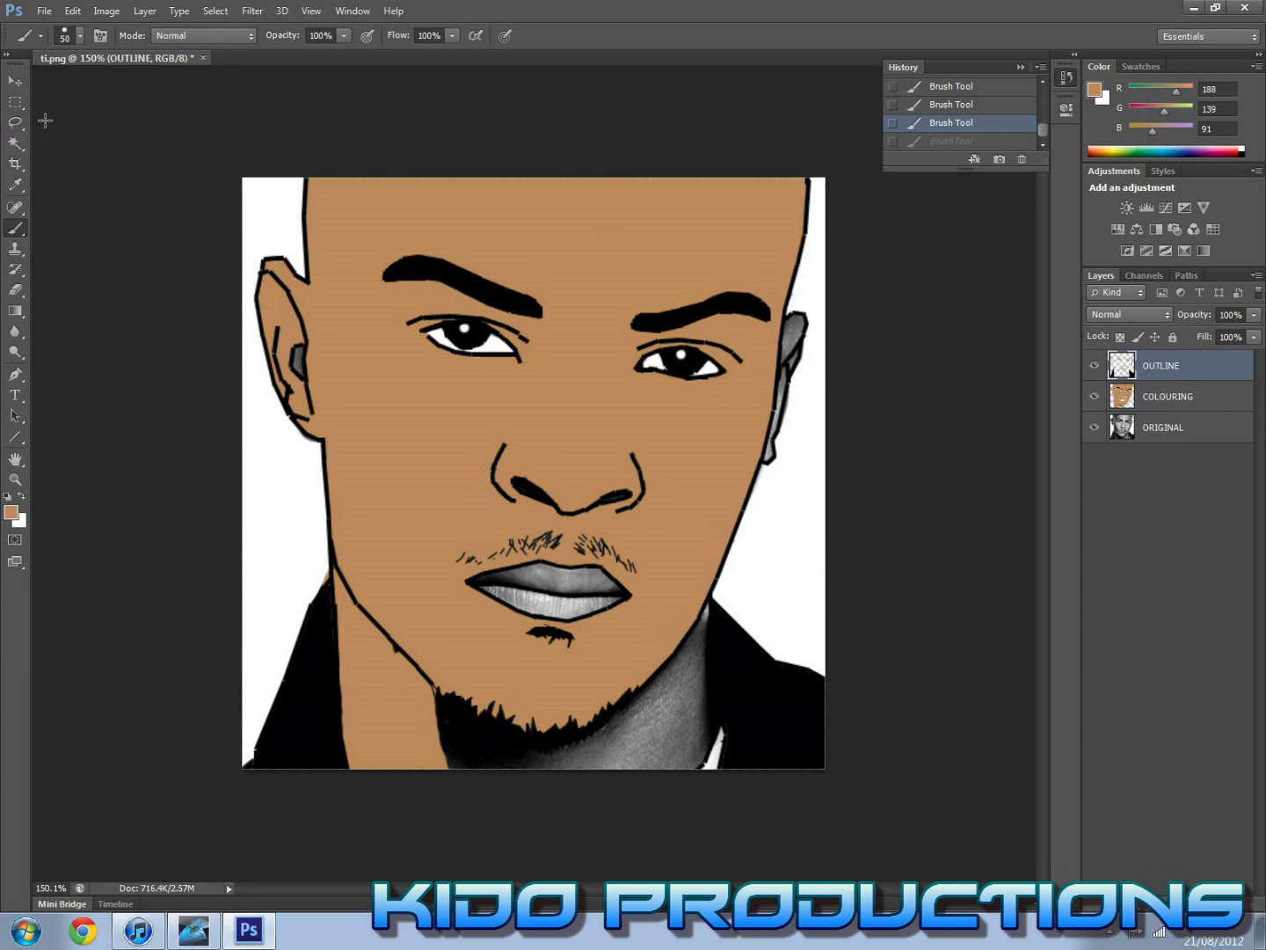
{"action": "left_click", "coordinate": [15, 143]}
Step: Select the remaining grey neck and lips and brush them tan, then deselect
{"action": "left_click", "coordinate": [657, 712]}
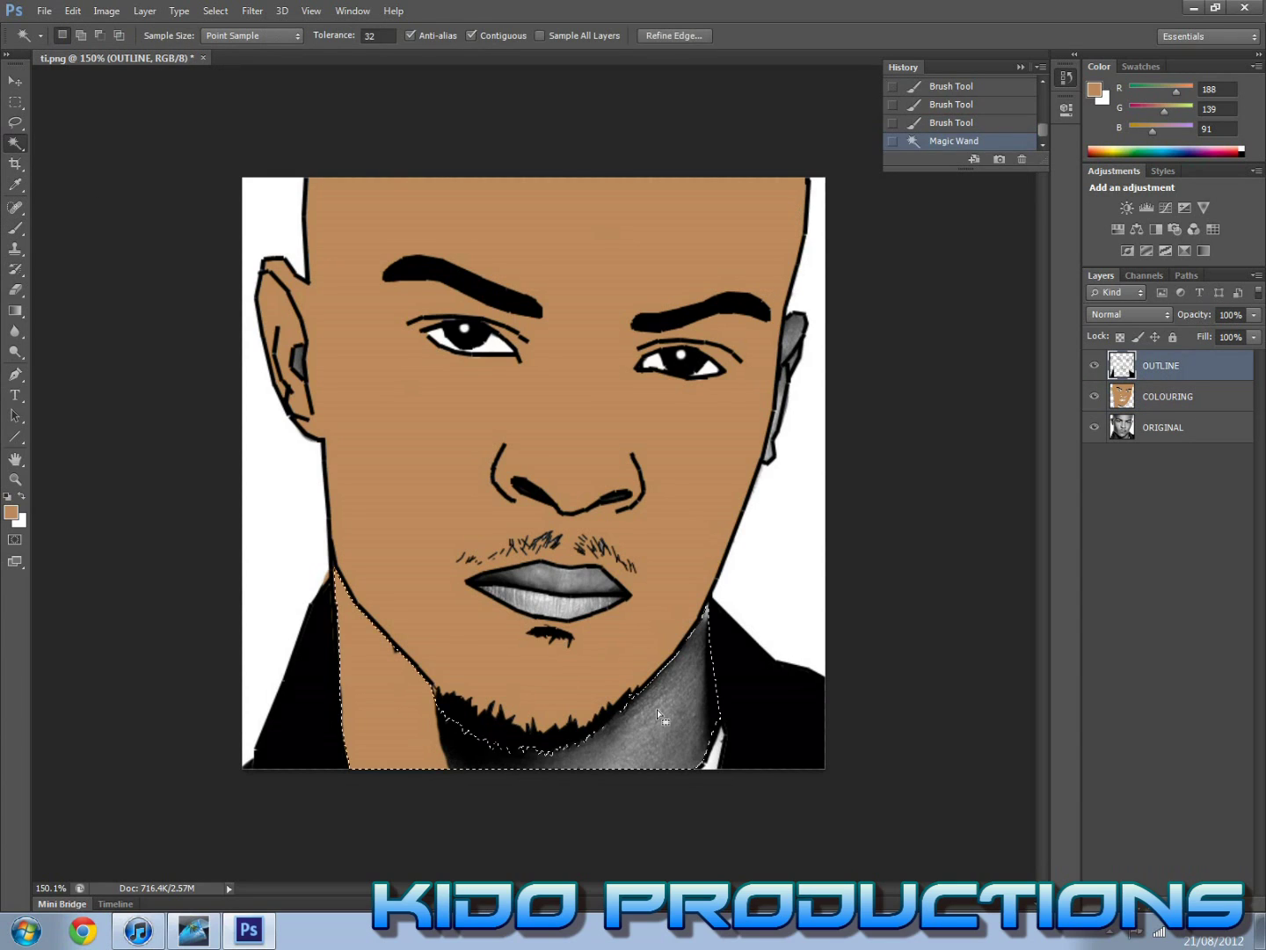
{"action": "left_click", "coordinate": [15, 228]}
{"action": "mouse_move", "coordinate": [466, 758]}
{"action": "left_mouse_down"}
{"action": "mouse_move", "coordinate": [444, 725]}
{"action": "mouse_move", "coordinate": [452, 704]}
{"action": "left_mouse_up"}
{"action": "mouse_move", "coordinate": [479, 756]}
{"action": "left_mouse_down"}
{"action": "mouse_move", "coordinate": [572, 770]}
{"action": "mouse_move", "coordinate": [622, 754]}
{"action": "mouse_move", "coordinate": [646, 736]}
{"action": "mouse_move", "coordinate": [684, 656]}
{"action": "mouse_move", "coordinate": [597, 737]}
{"action": "left_mouse_up"}
{"action": "left_click_drag", "start_coordinate": [703, 676], "coordinate": [701, 616]}
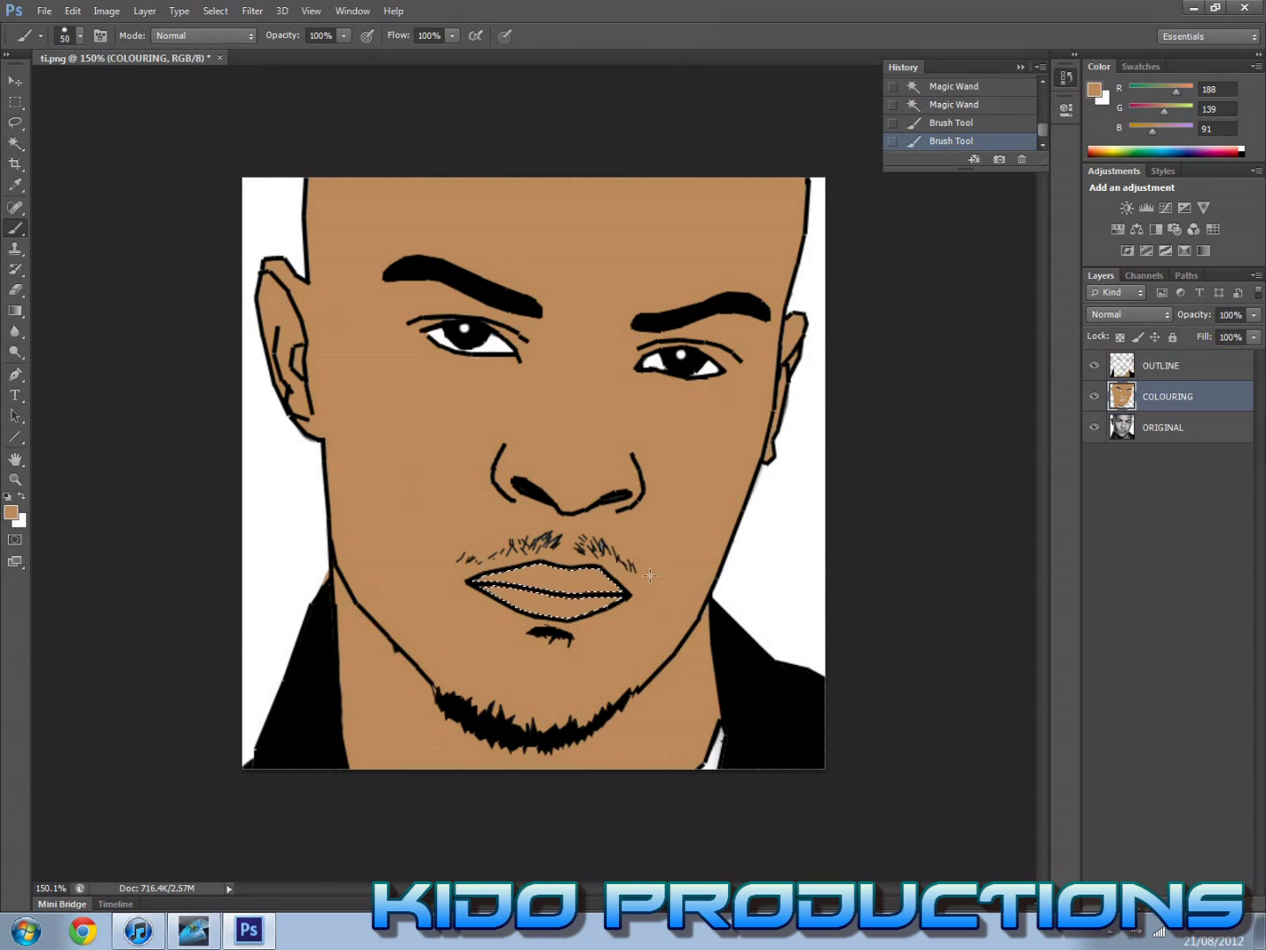
{"action": "key", "text": "ctrl+d"}
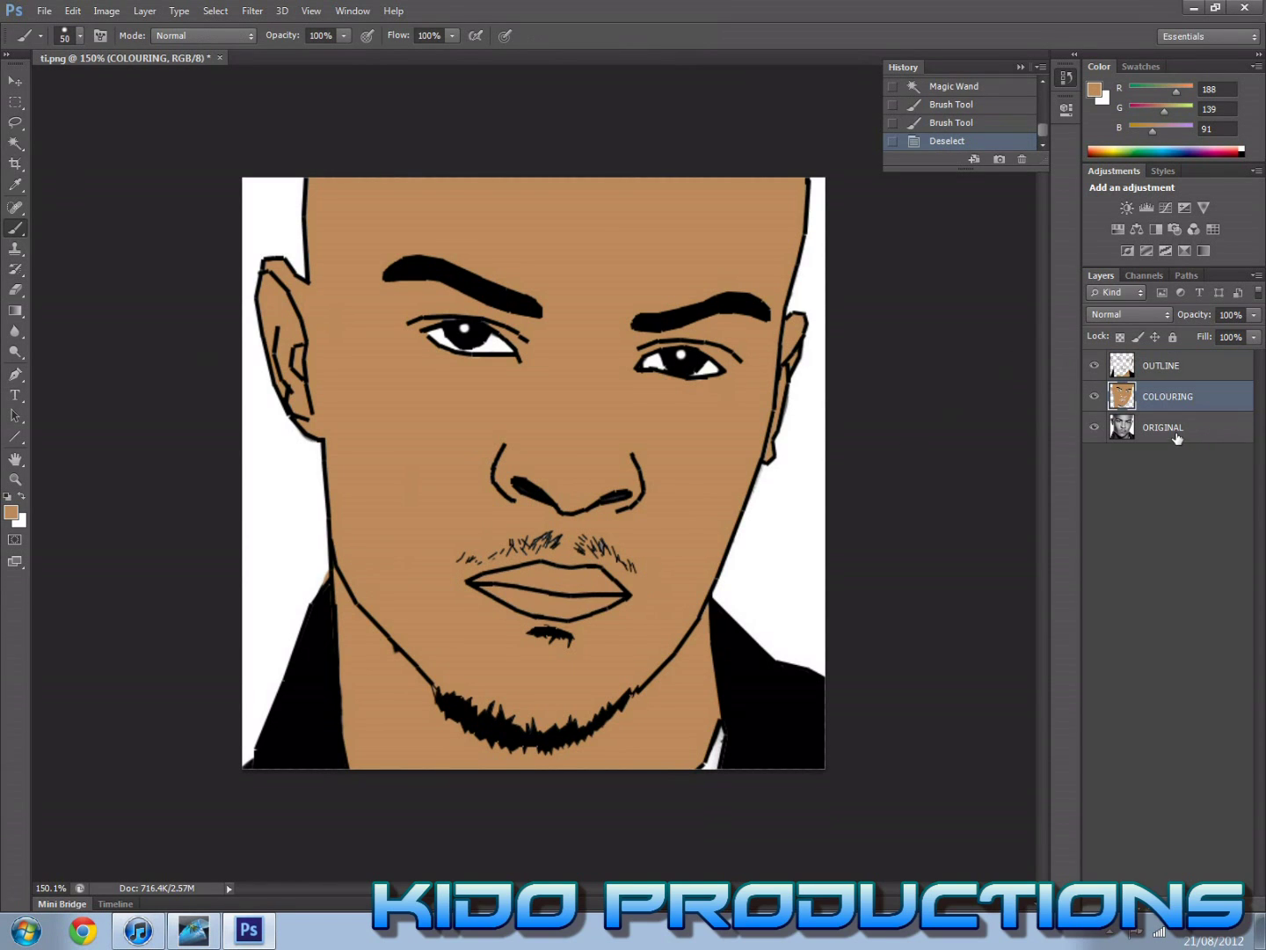
Step: Duplicate the ORIGINAL photo layer and move the copy to the top of the stack
{"action": "mouse_move", "coordinate": [1176, 438]}
{"action": "left_mouse_down"}
{"action": "mouse_move", "coordinate": [1166, 369]}
{"action": "mouse_move", "coordinate": [1168, 414]}
{"action": "left_mouse_up"}
{"action": "left_click_drag", "start_coordinate": [1048, 714], "coordinate": [1226, 878]}
{"action": "left_click_drag", "start_coordinate": [1156, 441], "coordinate": [1171, 369]}
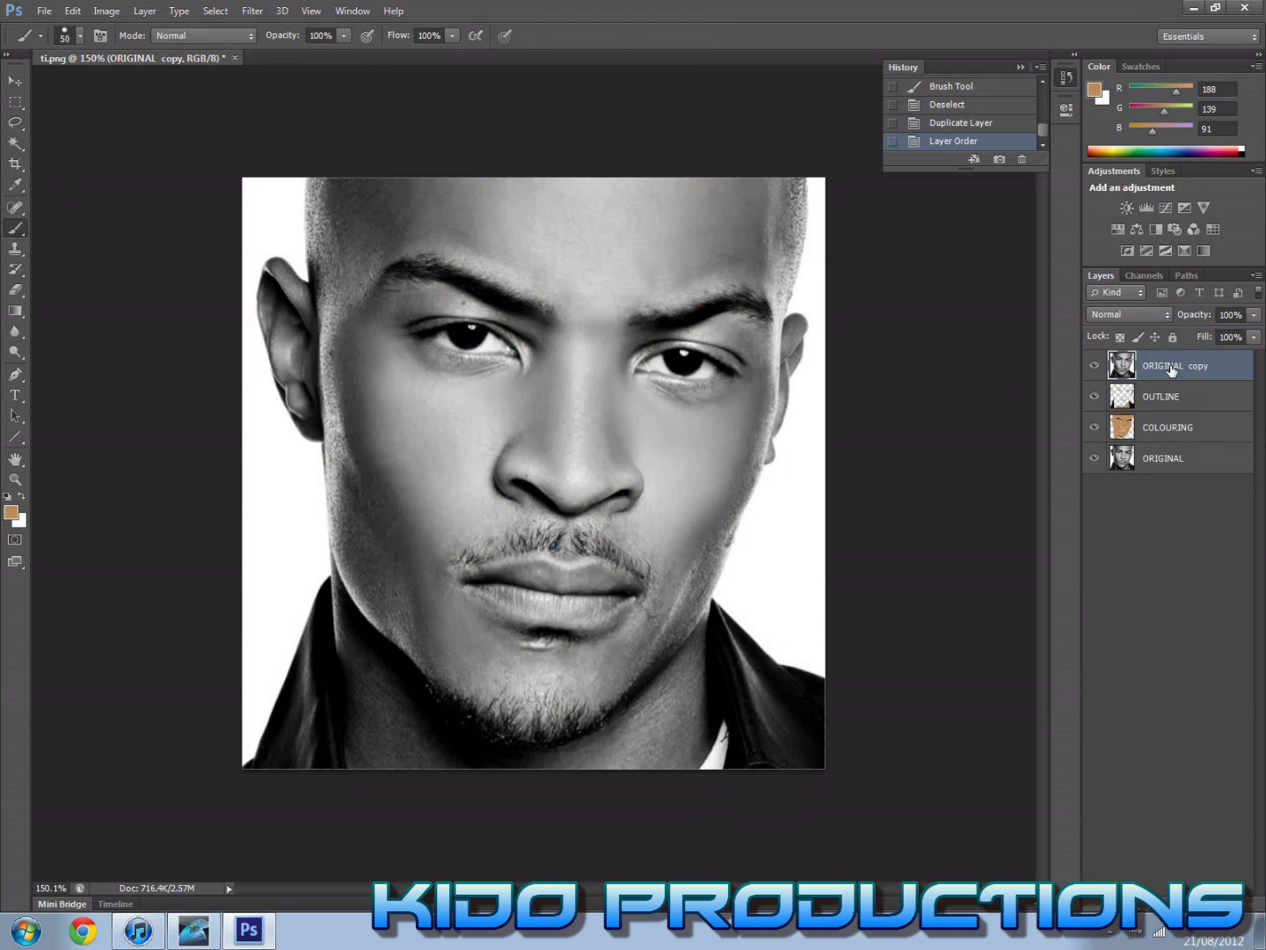
Step: Set the ORIGINAL copy layer's opacity to 59% and duplicate the OUTLINE layer
{"action": "left_click", "coordinate": [1254, 314]}
{"action": "left_click_drag", "start_coordinate": [1254, 334], "coordinate": [1223, 337]}
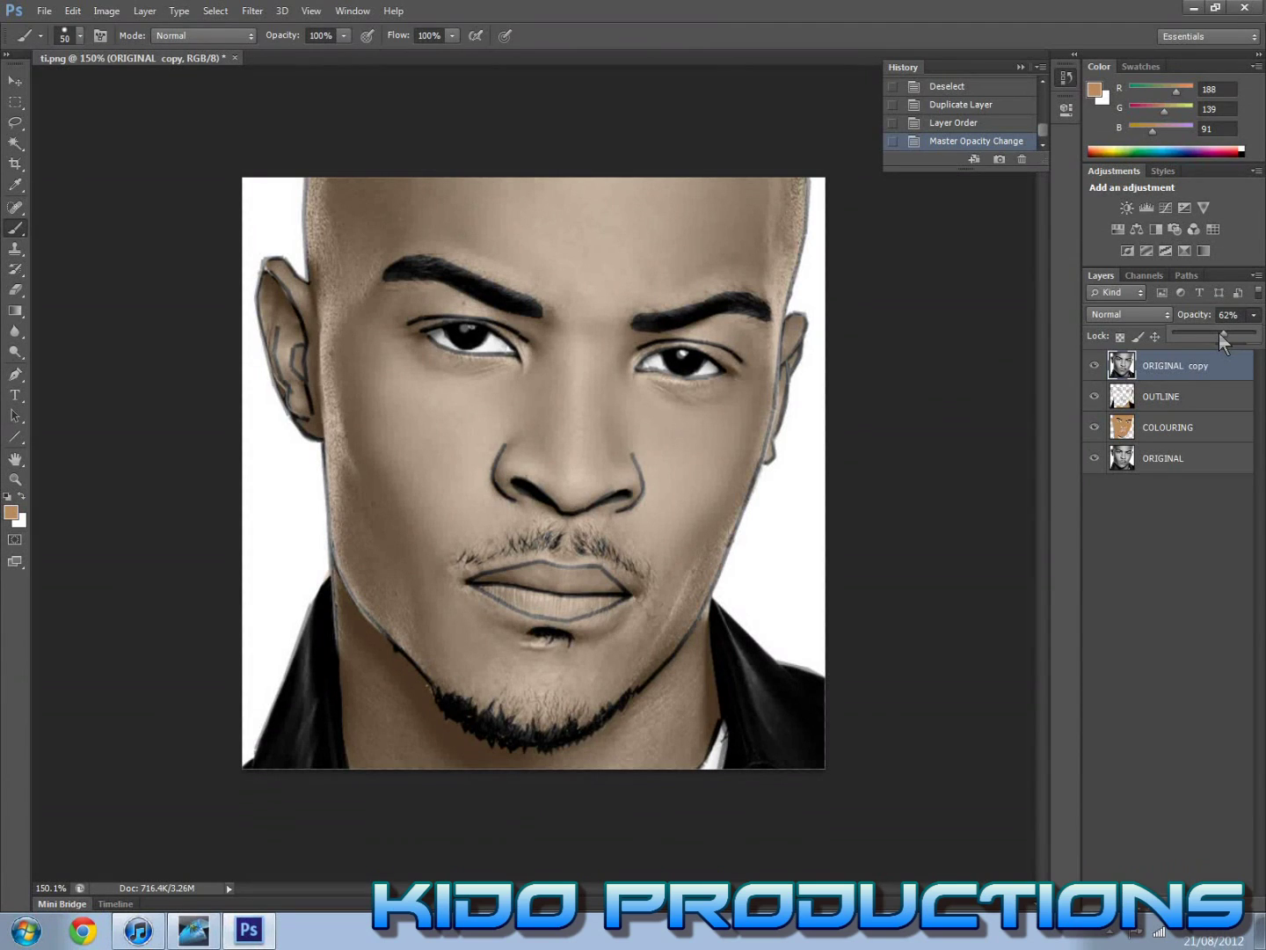
{"action": "left_click_drag", "start_coordinate": [1218, 334], "coordinate": [1217, 334]}
{"action": "left_click", "coordinate": [1155, 400]}
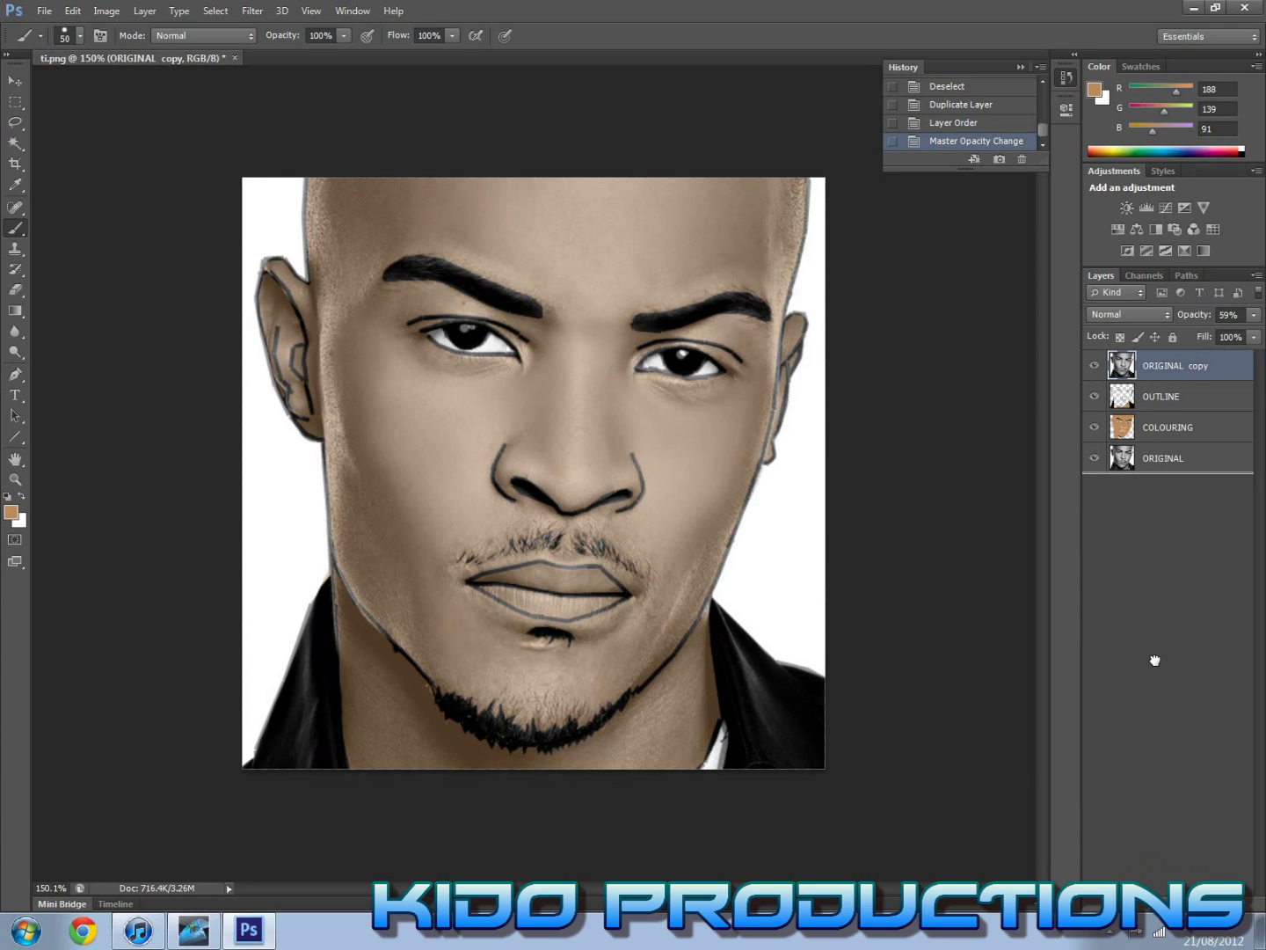
{"action": "left_click_drag", "start_coordinate": [1155, 660], "coordinate": [1154, 875]}
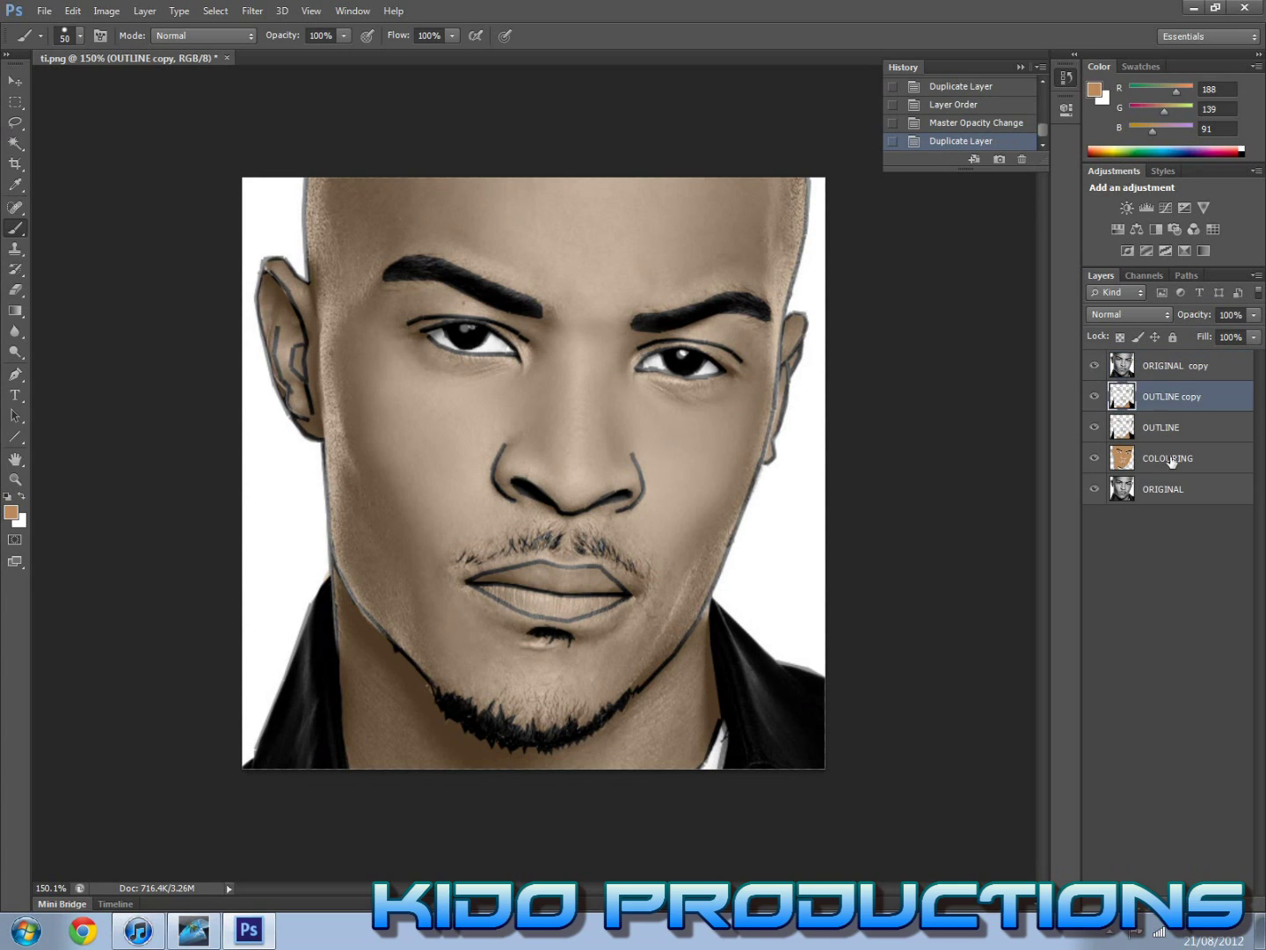
Step: Move the OUTLINE copy to the top and delete its tan neck fill
{"action": "left_click_drag", "start_coordinate": [1164, 393], "coordinate": [1173, 368]}
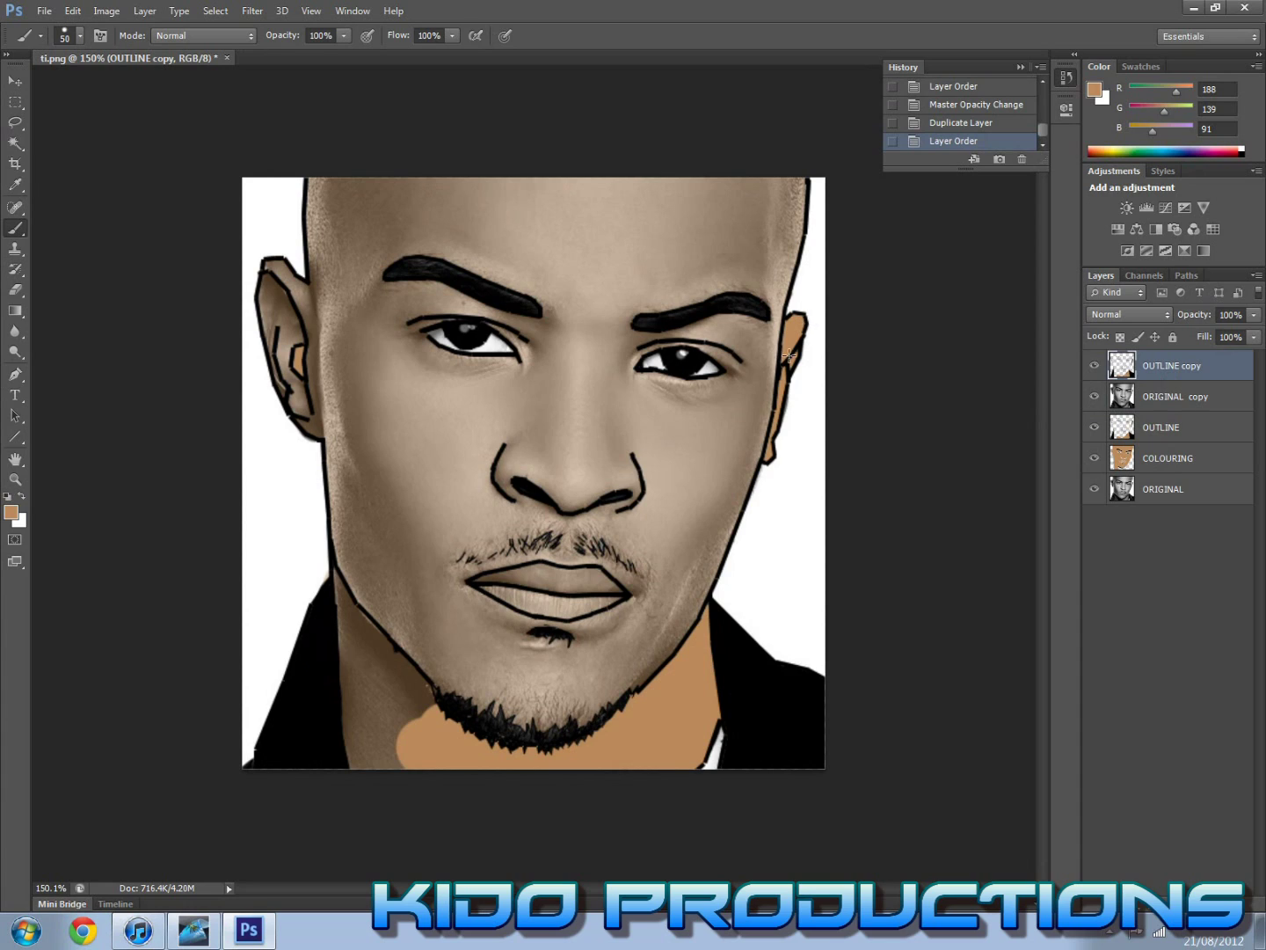
{"action": "left_click", "coordinate": [15, 142]}
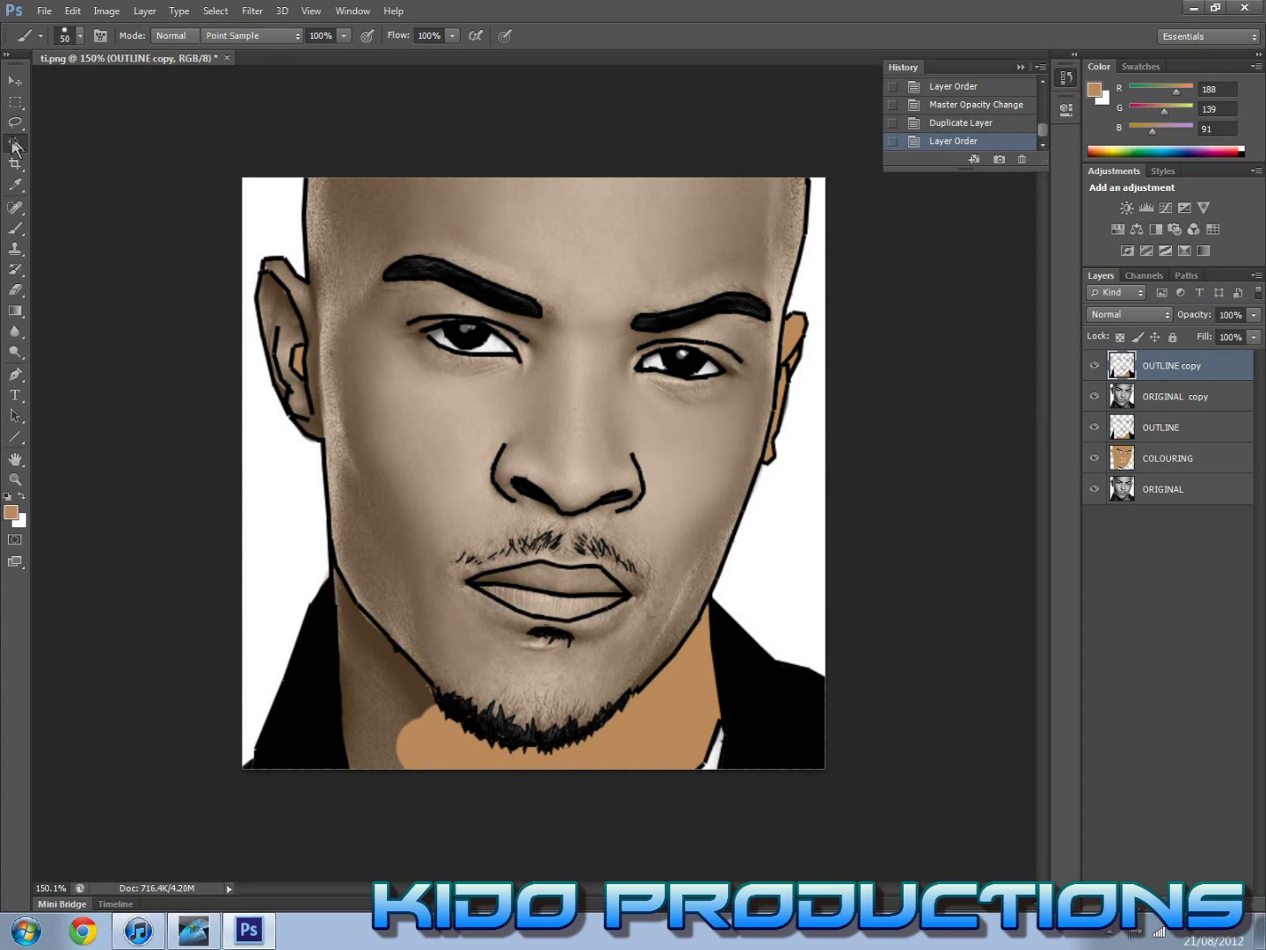
{"action": "left_click", "coordinate": [677, 730]}
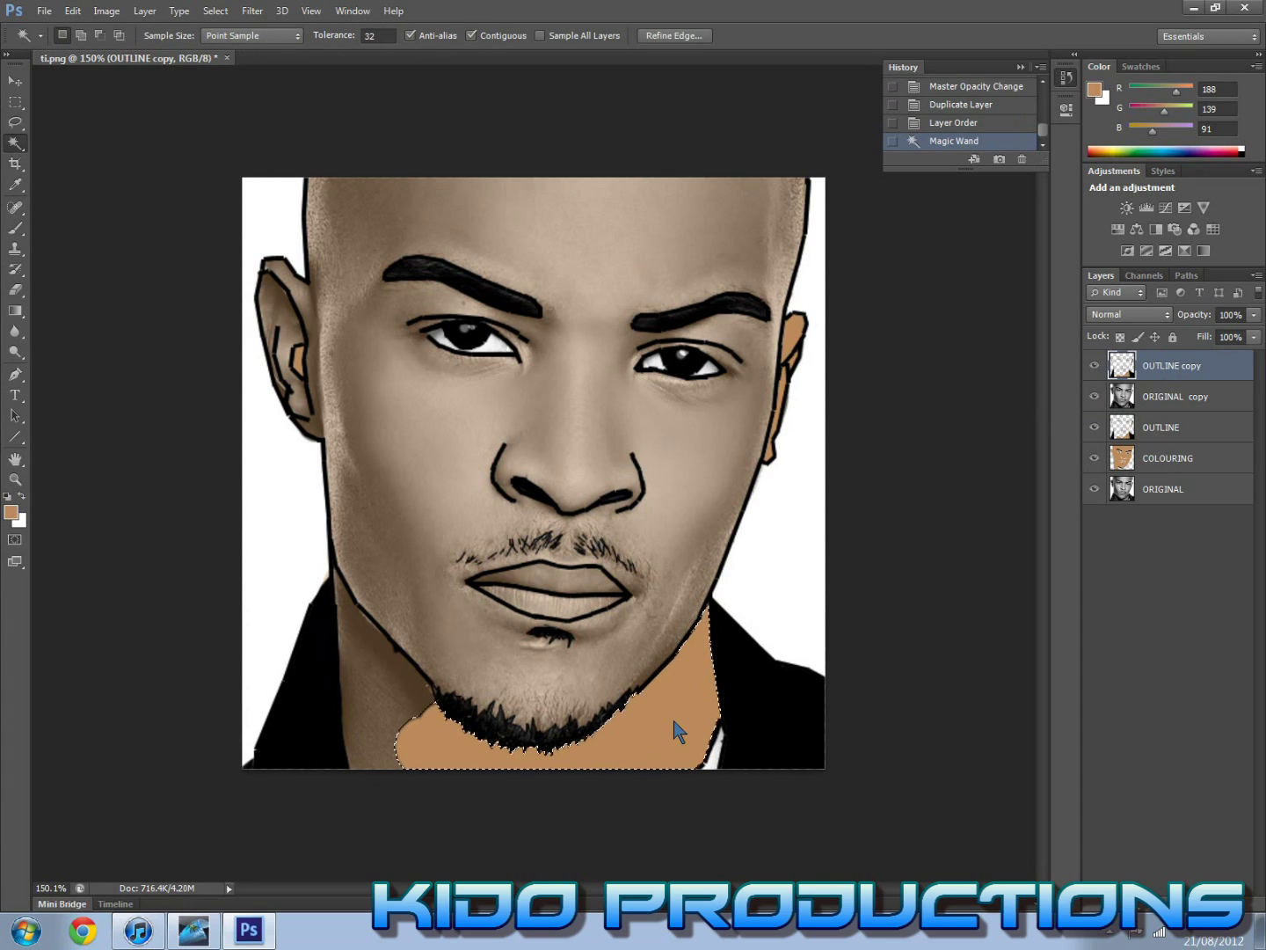
{"action": "key", "text": "Delete"}
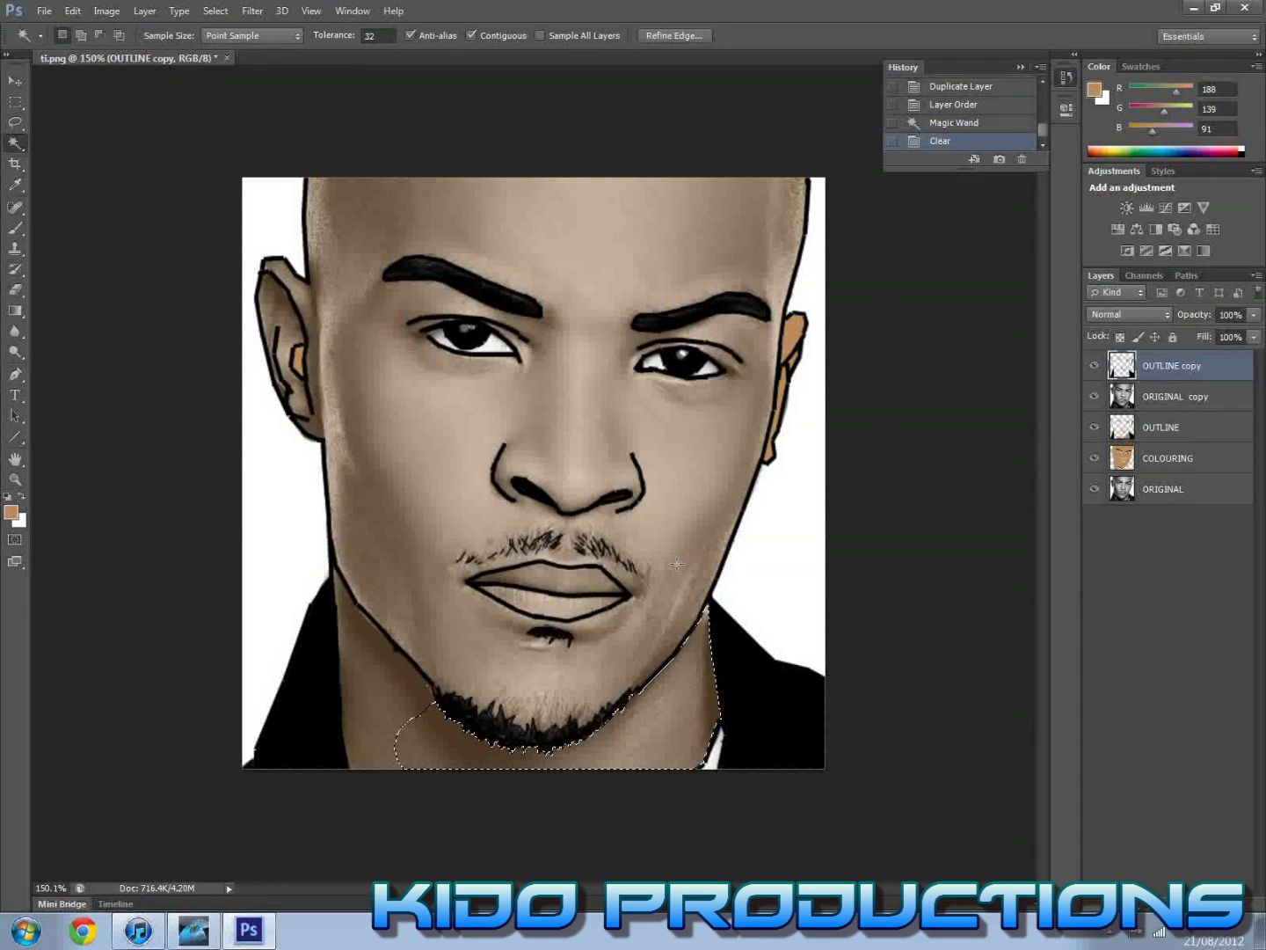
Step: Select and delete the orange patches on both ears, then deselect and pick ORIGINAL copy
{"action": "left_click", "coordinate": [789, 336]}
{"action": "key", "text": "Delete"}
{"action": "left_click", "coordinate": [791, 364]}
{"action": "key", "text": "Delete"}
{"action": "left_click", "coordinate": [777, 409]}
{"action": "key", "text": "Delete"}
{"action": "left_click", "coordinate": [301, 359]}
{"action": "key", "text": "Delete"}
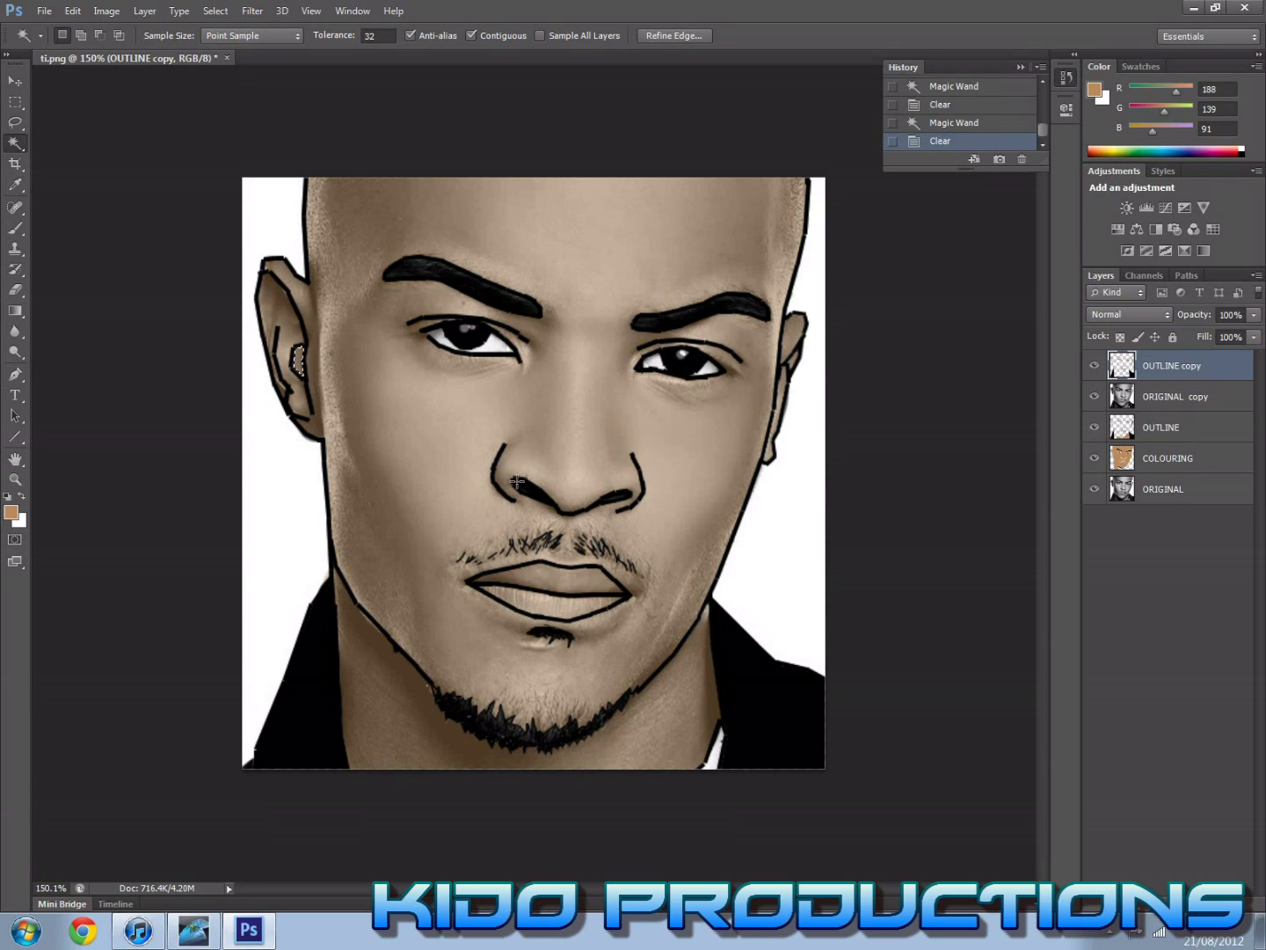
{"action": "key", "text": "ctrl+d"}
{"action": "left_click", "coordinate": [1189, 398]}
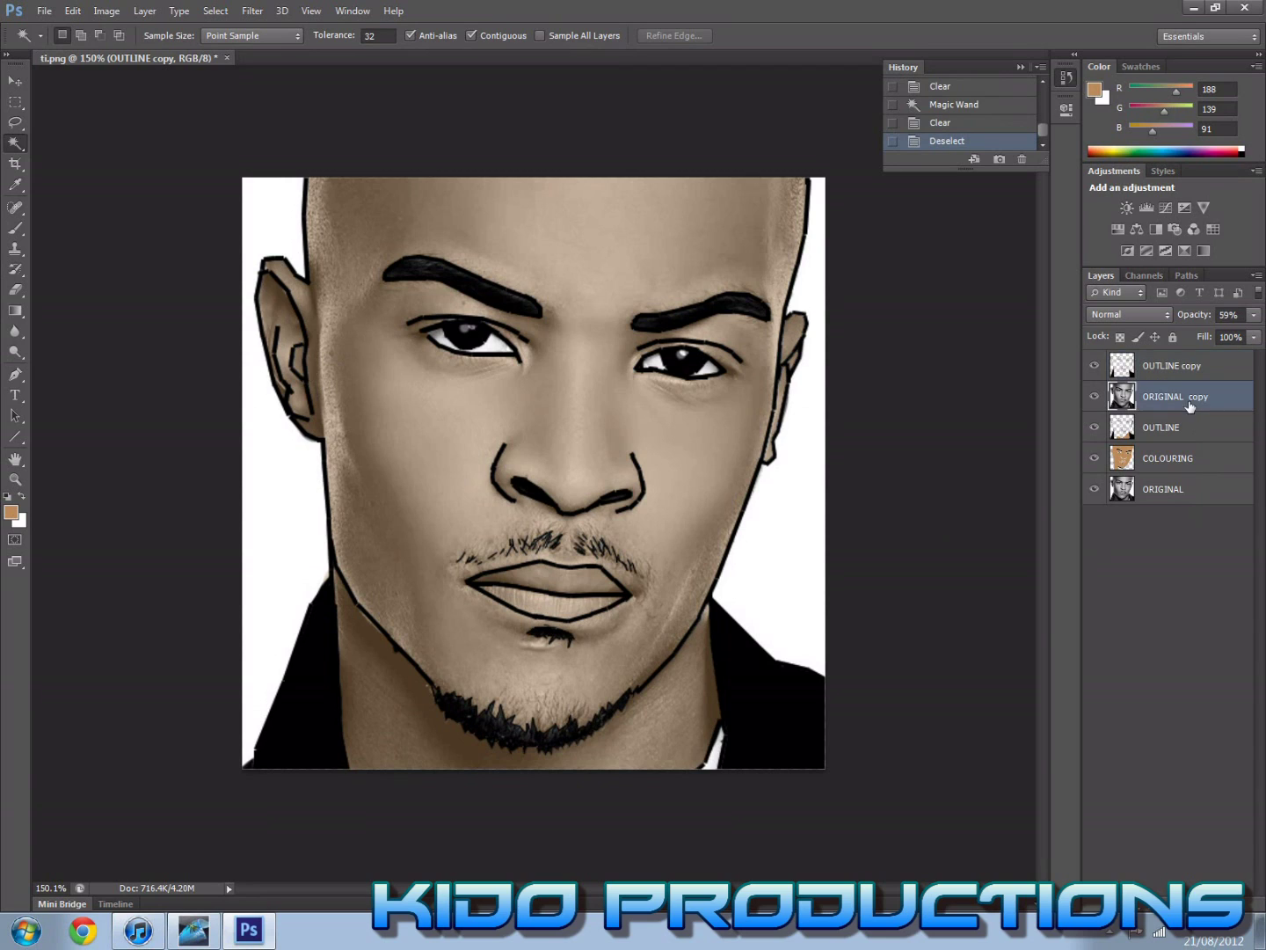
Step: Drag the ORIGINAL copy layer's opacity down from 59% to 33%
{"action": "left_click", "coordinate": [1254, 315]}
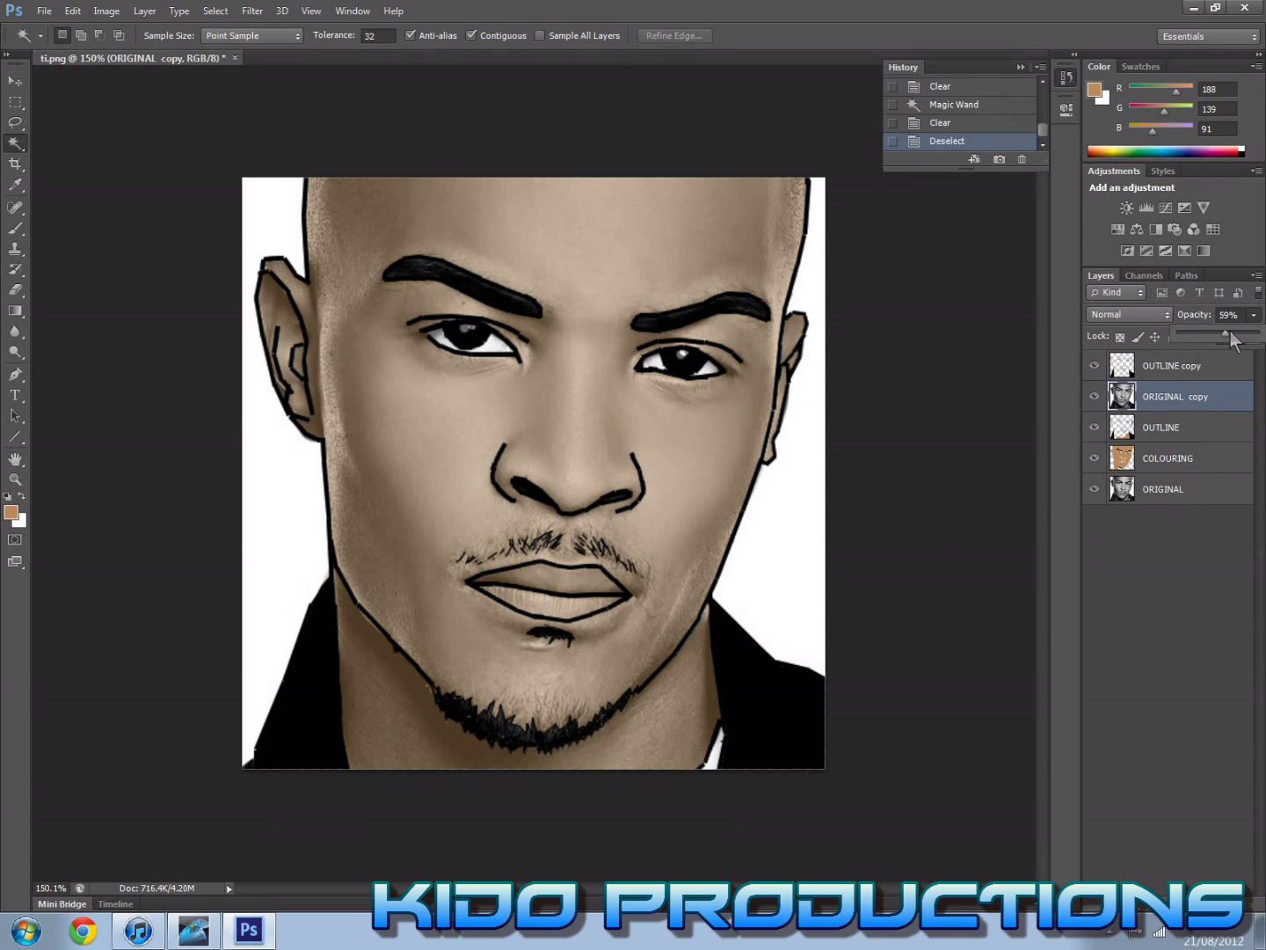
{"action": "left_click_drag", "start_coordinate": [1213, 332], "coordinate": [1210, 332]}
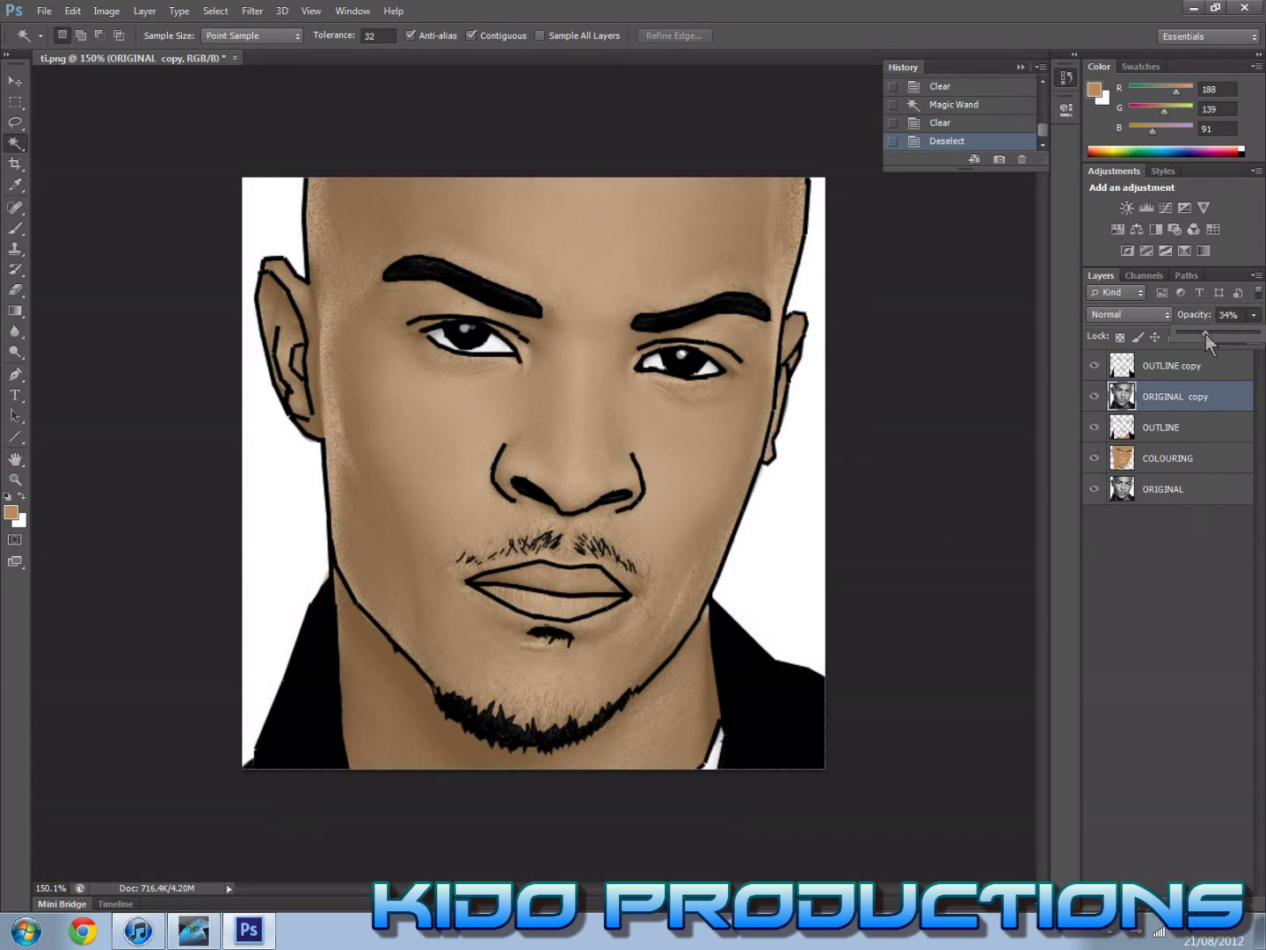
{"action": "left_click_drag", "start_coordinate": [1206, 334], "coordinate": [1200, 333]}
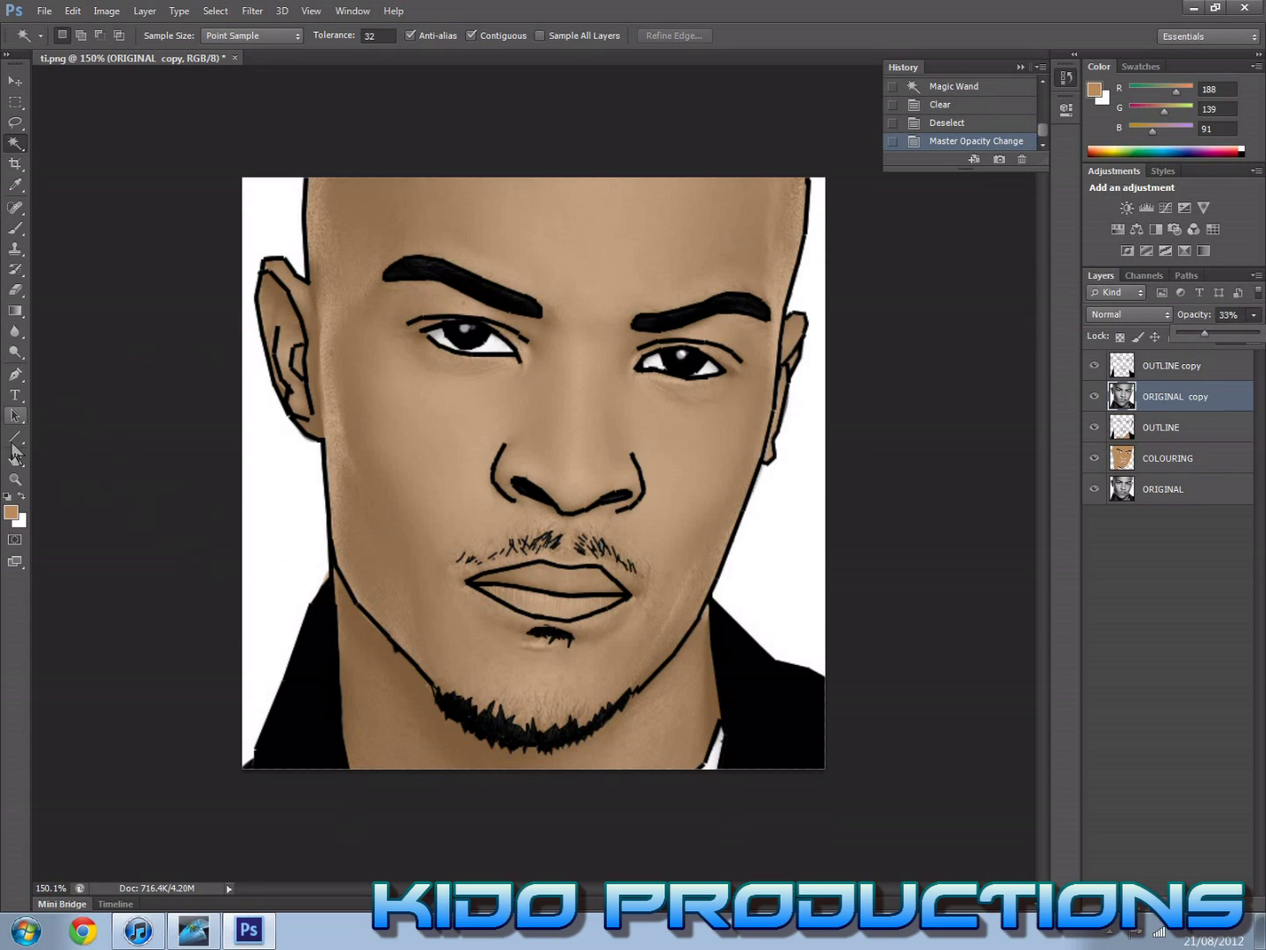
Step: Set up the Dodge Tool with a smaller soft brush and 24% exposure
{"action": "left_click", "coordinate": [14, 352]}
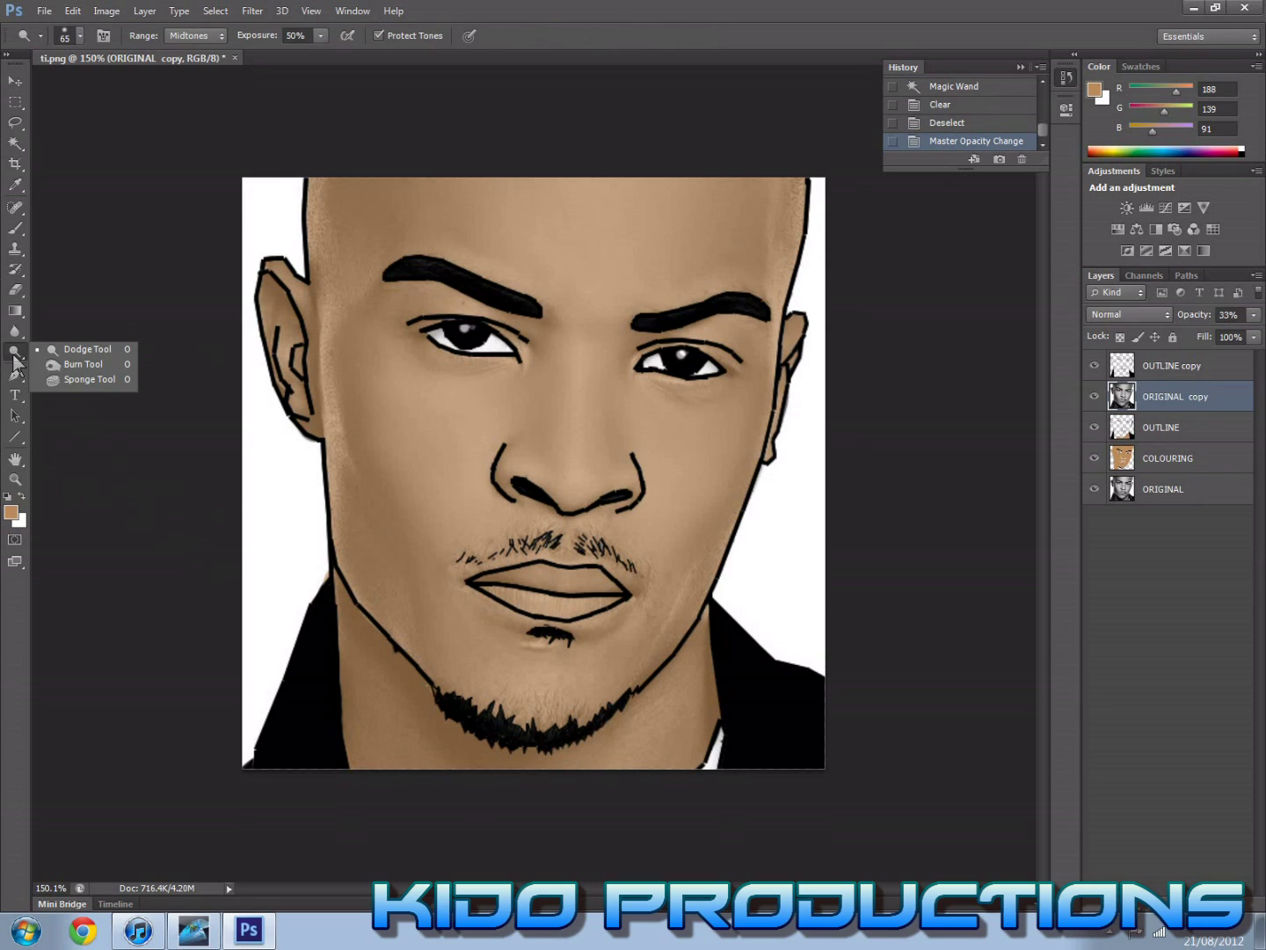
{"action": "left_click", "coordinate": [81, 350]}
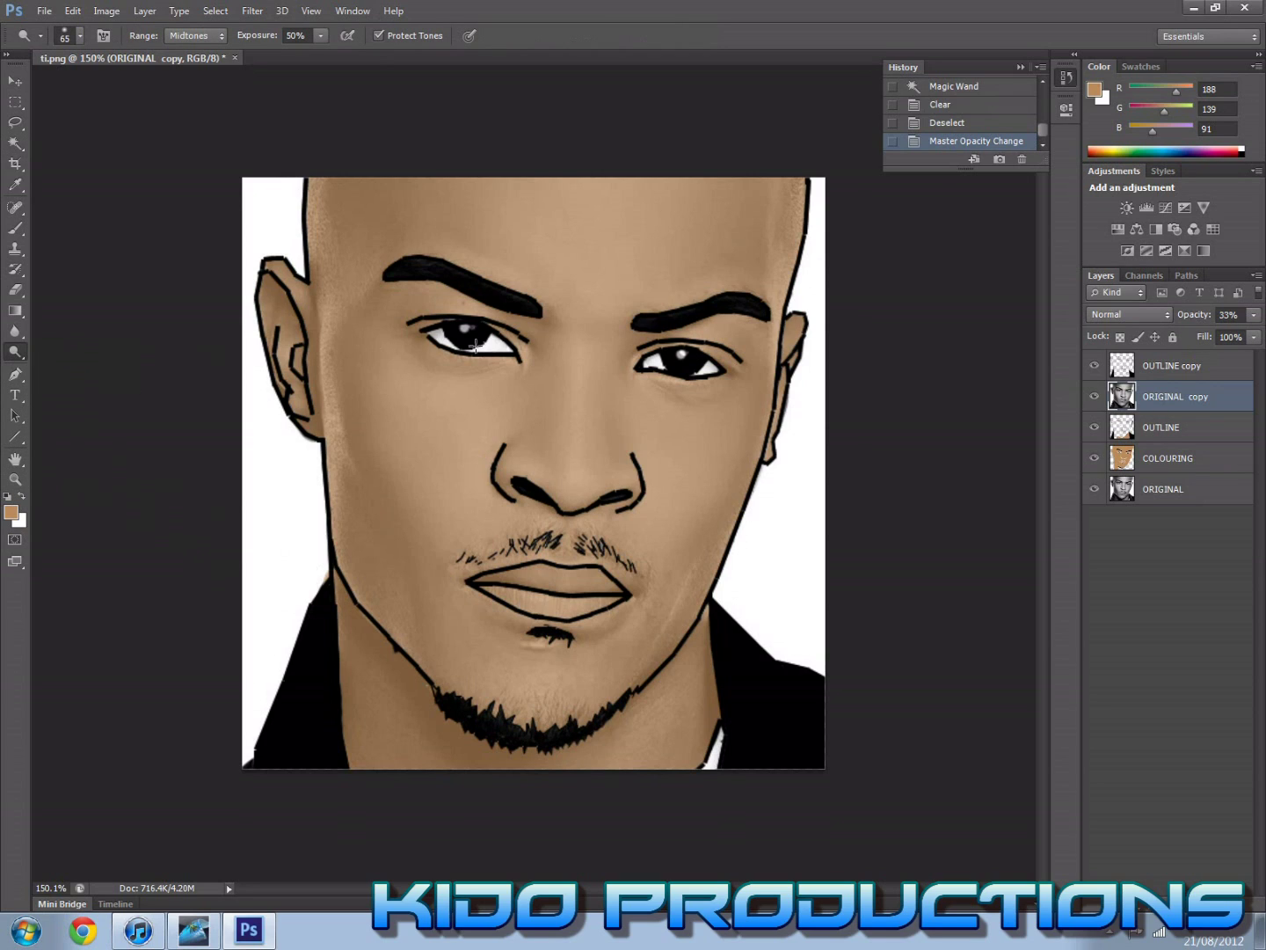
{"action": "left_click", "coordinate": [81, 36]}
{"action": "left_click_drag", "start_coordinate": [61, 78], "coordinate": [36, 85]}
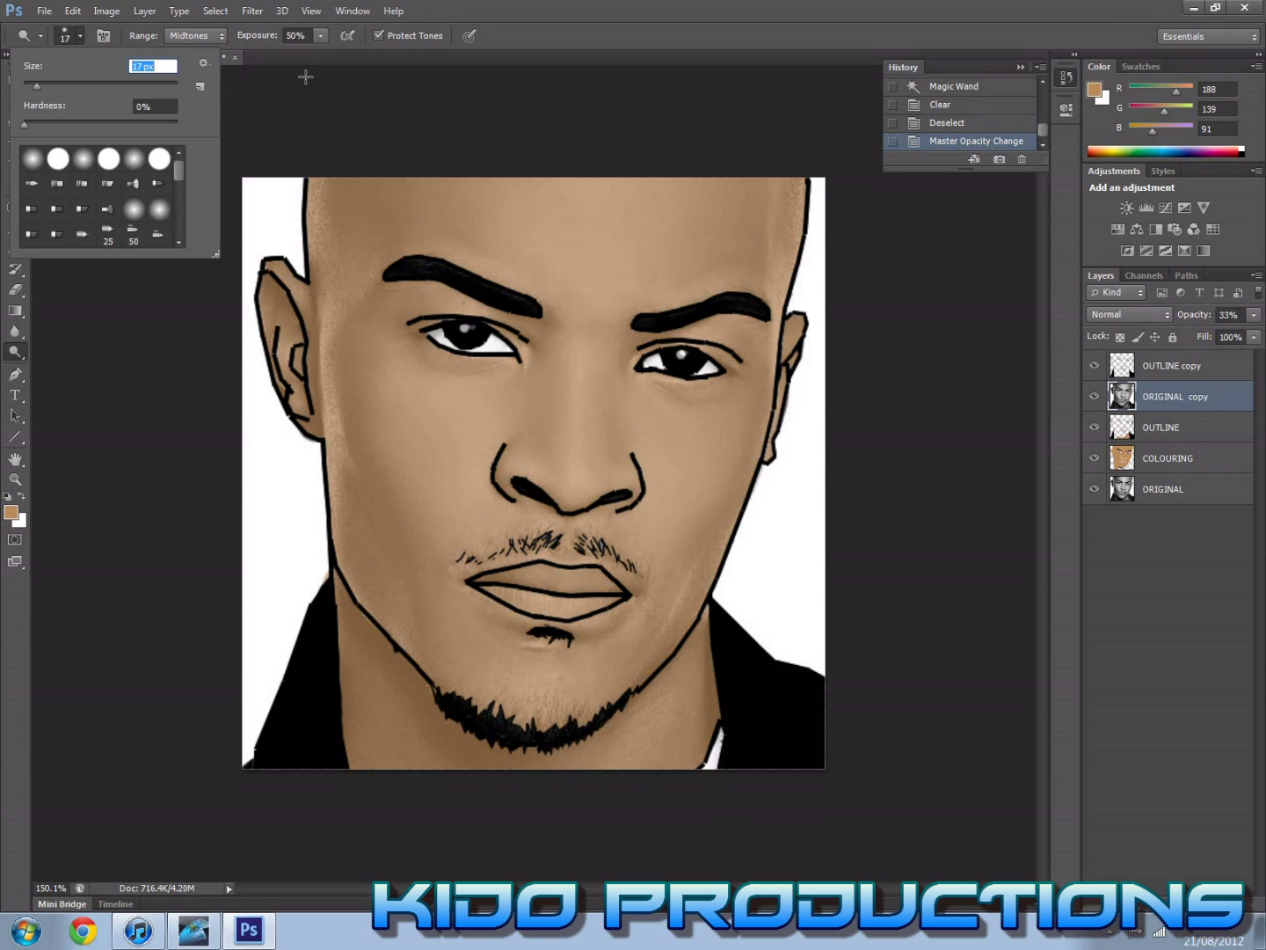
{"action": "left_click", "coordinate": [320, 35]}
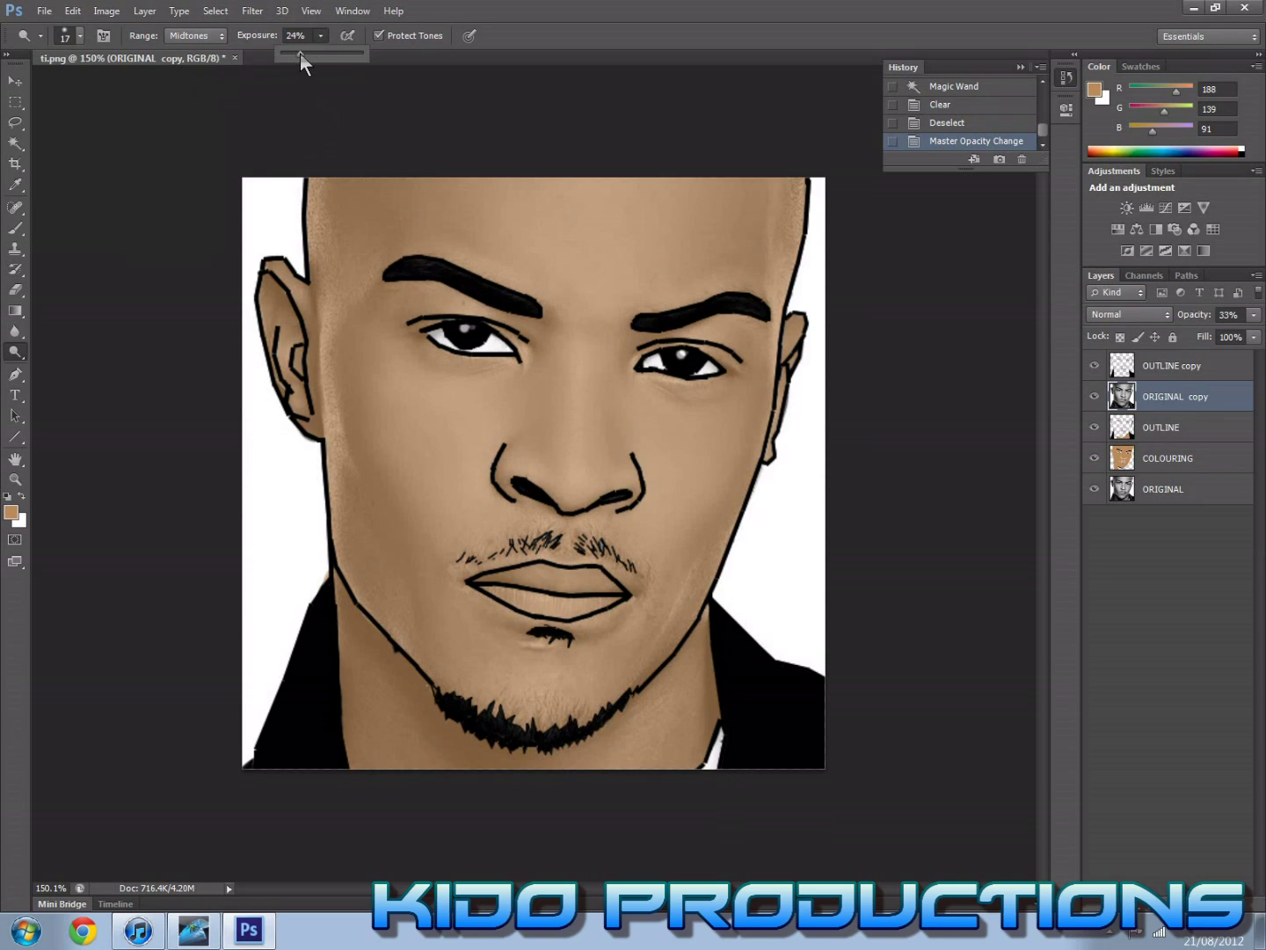
{"action": "left_click", "coordinate": [334, 100]}
Step: Dodge highlights onto the nose bridge and across the face
{"action": "left_click", "coordinate": [341, 106]}
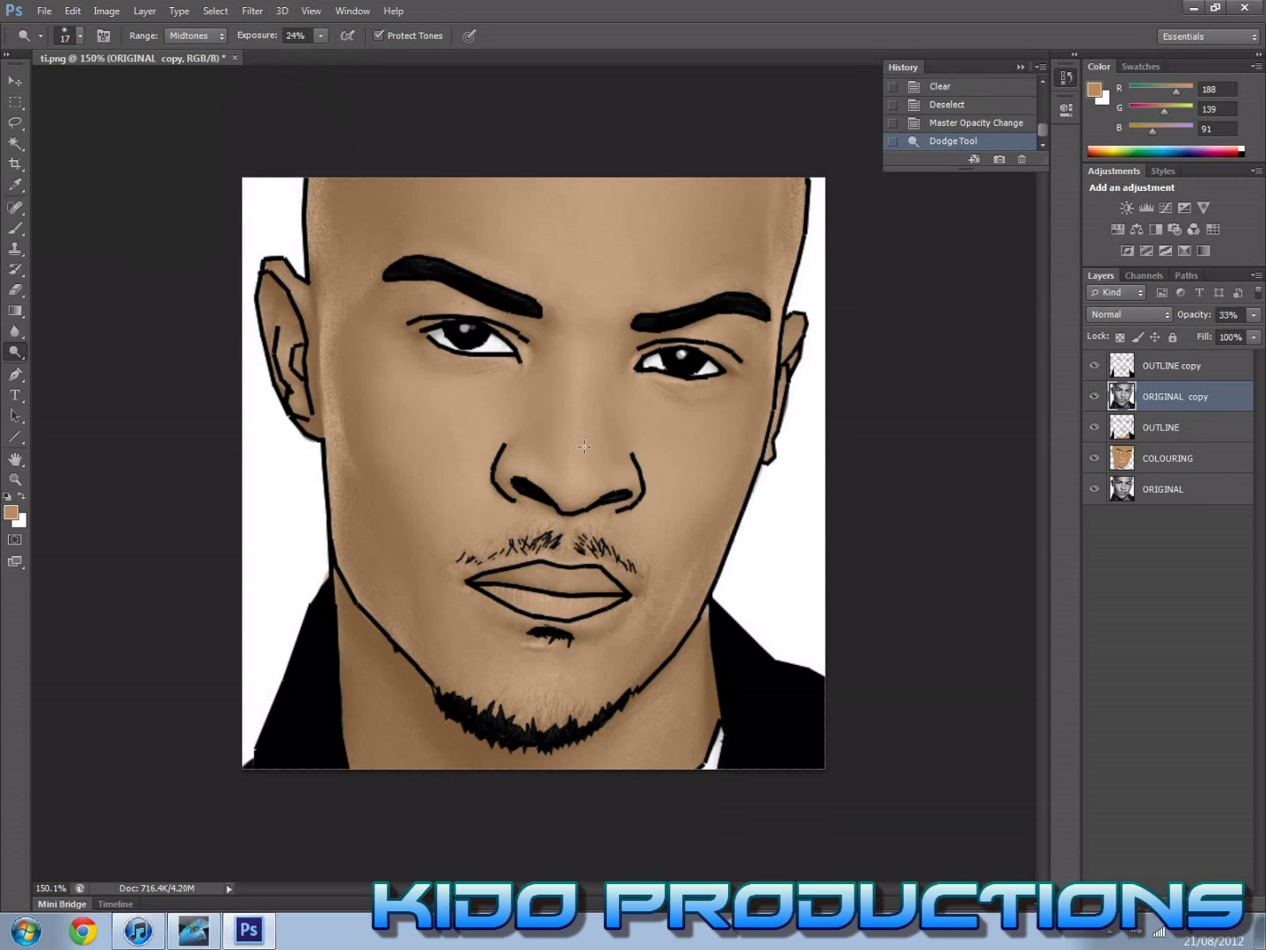
{"action": "left_click_drag", "start_coordinate": [531, 516], "coordinate": [534, 516]}
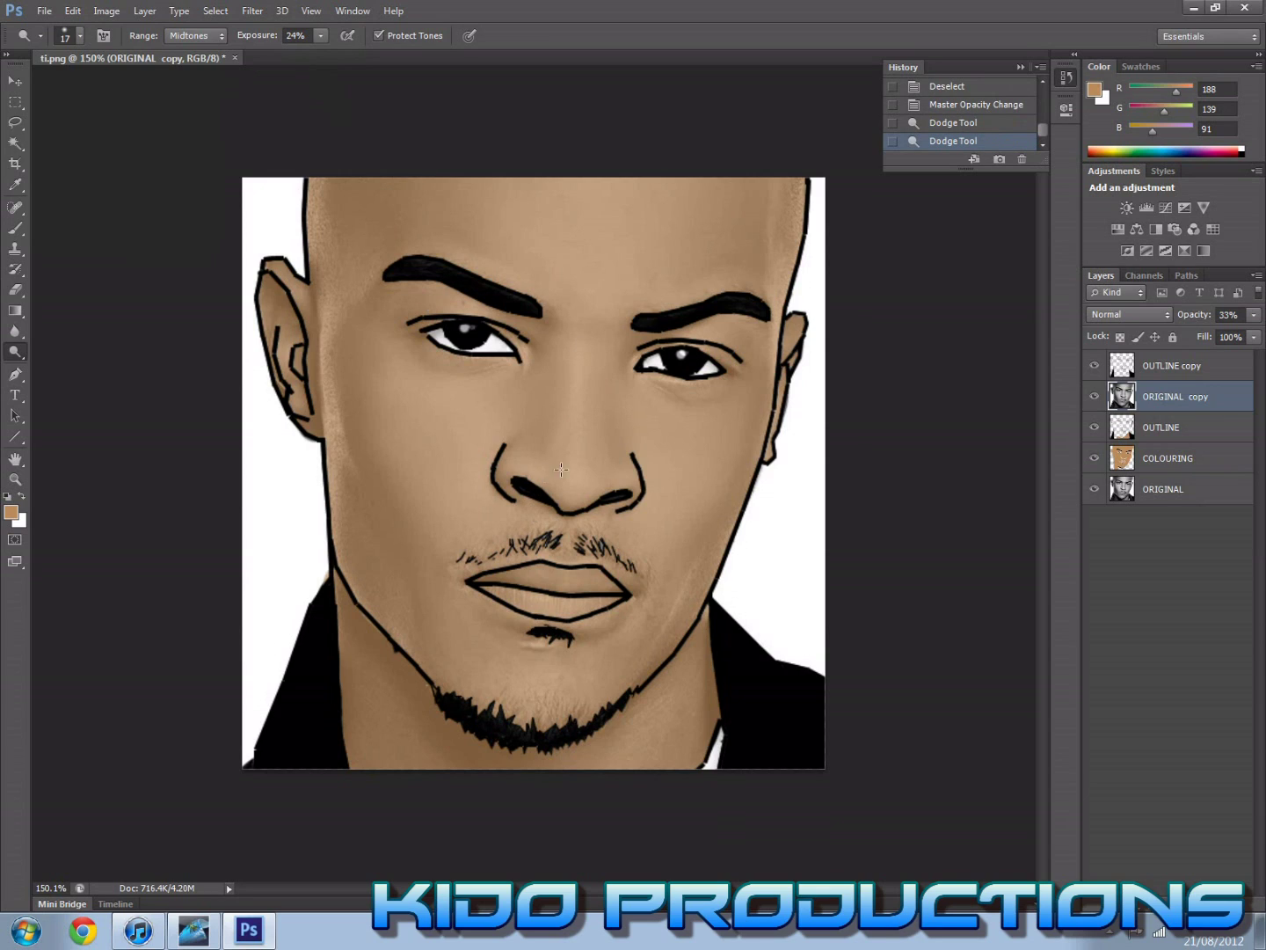
{"action": "left_click_drag", "start_coordinate": [585, 415], "coordinate": [586, 507]}
{"action": "key", "text": "bracketright"}
{"action": "key", "text": "bracketright"}
{"action": "key", "text": "bracketright"}
{"action": "key", "text": "bracketright"}
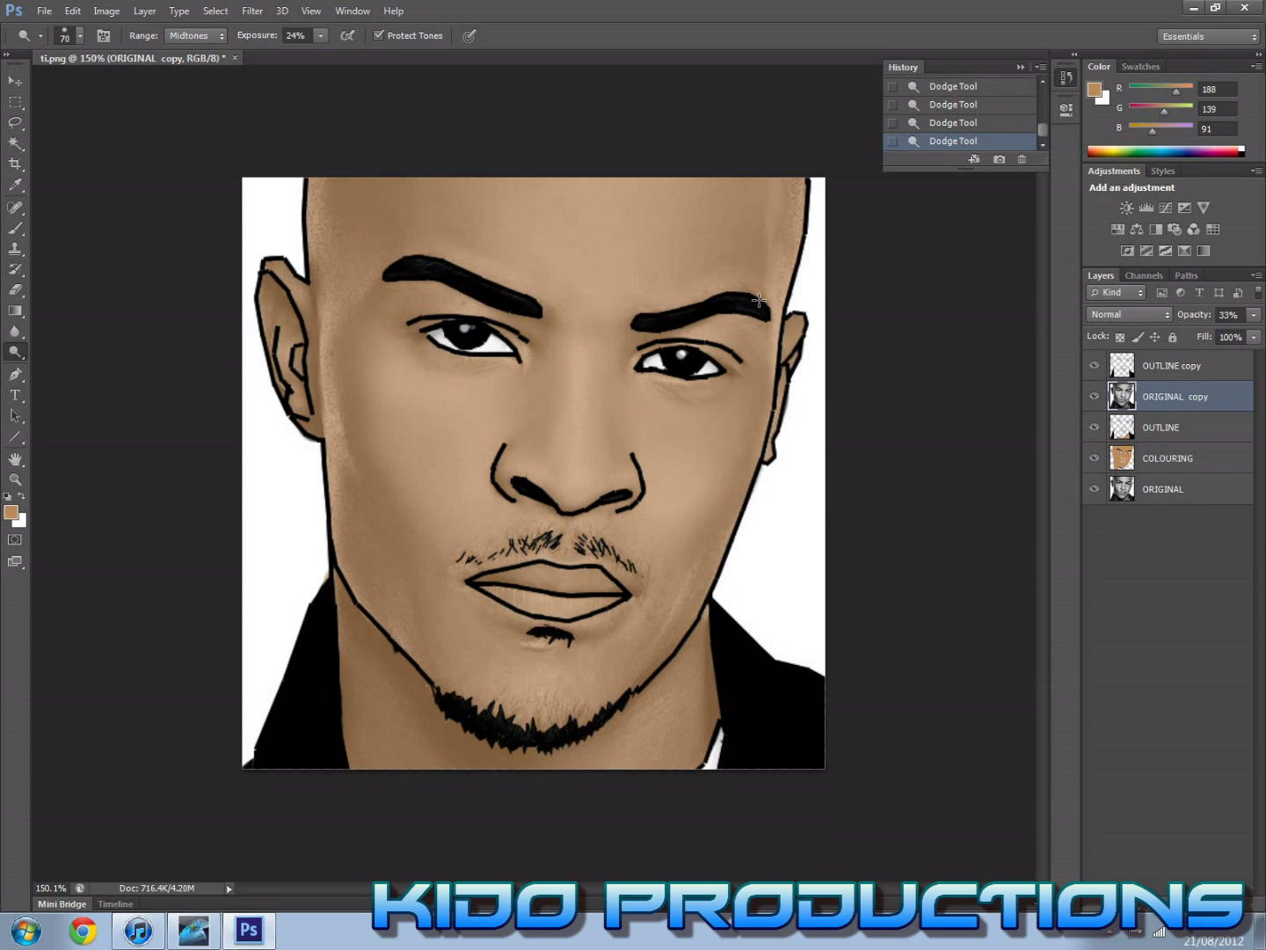
Step: With an enlarged Burn Tool brush, darken the cheeks, jawline and neck shadows
{"action": "left_click", "coordinate": [15, 360]}
{"action": "left_click", "coordinate": [87, 368]}
{"action": "key", "text": "bracketright"}
{"action": "key", "text": "bracketright"}
{"action": "mouse_move", "coordinate": [393, 530]}
{"action": "left_mouse_down"}
{"action": "mouse_move", "coordinate": [350, 354]}
{"action": "mouse_move", "coordinate": [345, 398]}
{"action": "mouse_move", "coordinate": [416, 524]}
{"action": "left_mouse_up"}
{"action": "mouse_move", "coordinate": [609, 607]}
{"action": "left_mouse_down"}
{"action": "mouse_move", "coordinate": [720, 506]}
{"action": "mouse_move", "coordinate": [660, 644]}
{"action": "left_mouse_up"}
{"action": "left_click_drag", "start_coordinate": [432, 740], "coordinate": [391, 703]}
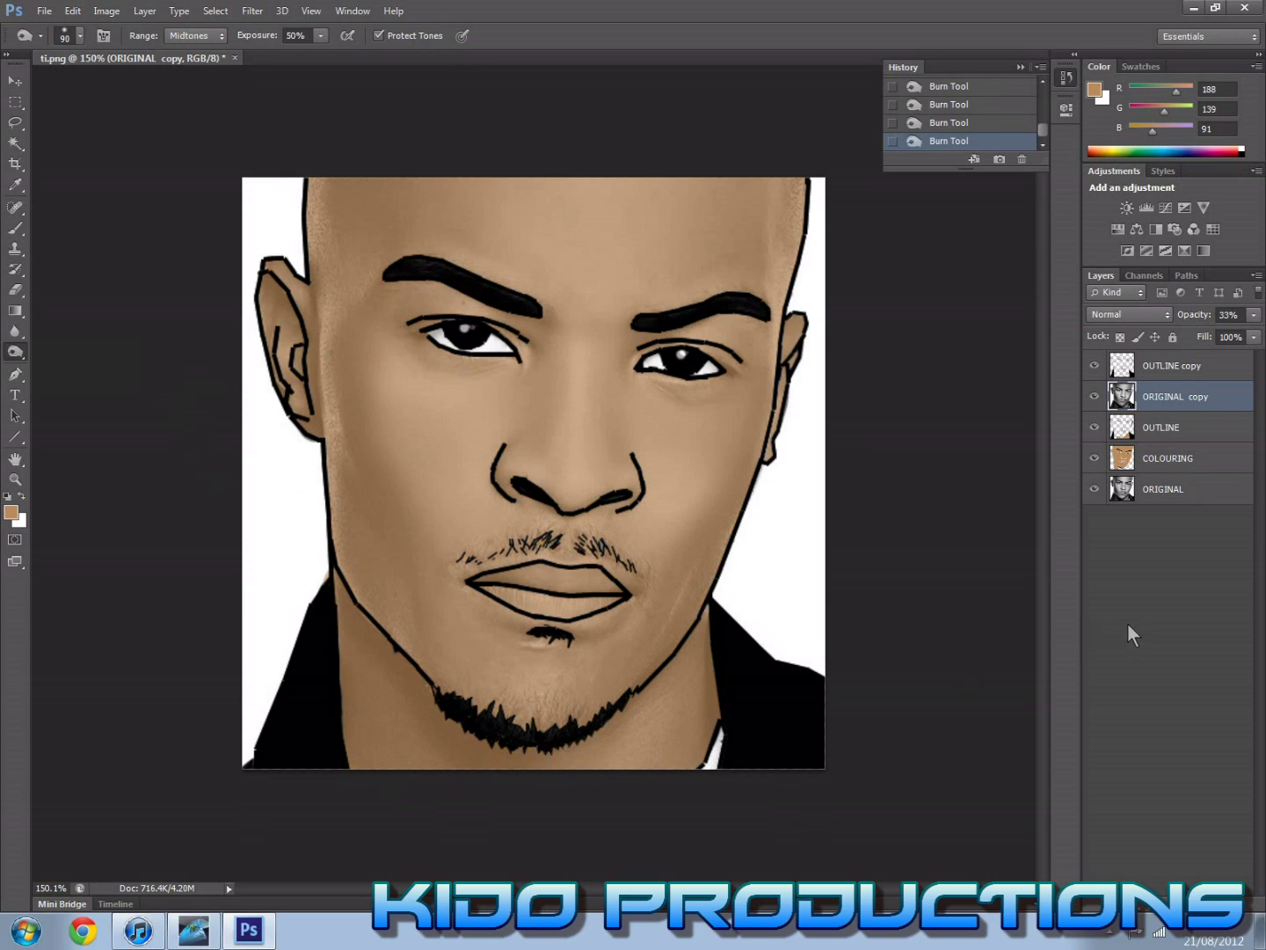
{"action": "left_click", "coordinate": [1144, 490]}
Step: Merge all visible layers into ORIGINAL and Magic Wand-select the white background around the head
{"action": "right_click", "coordinate": [1145, 489]}
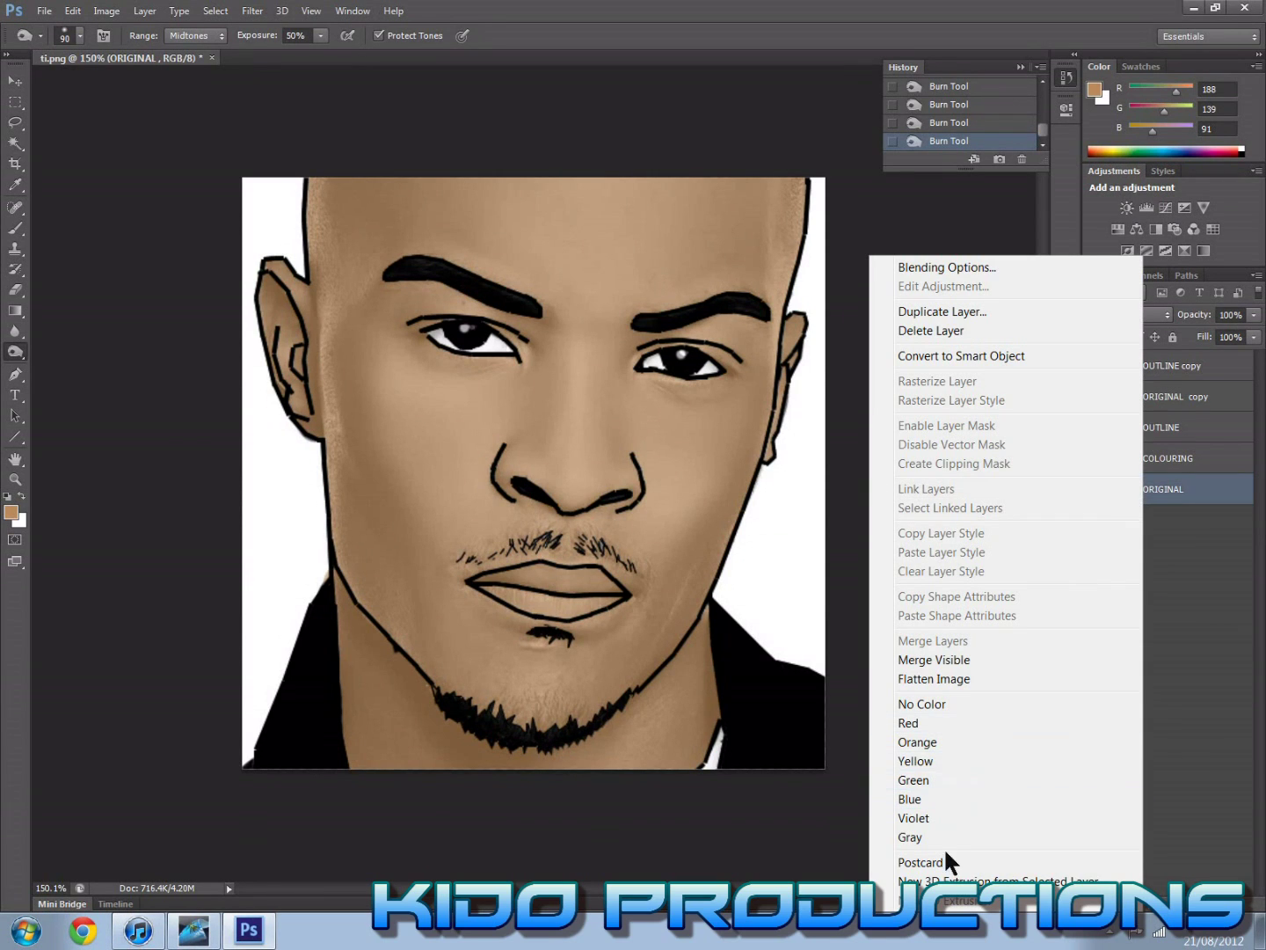
{"action": "left_click", "coordinate": [935, 661]}
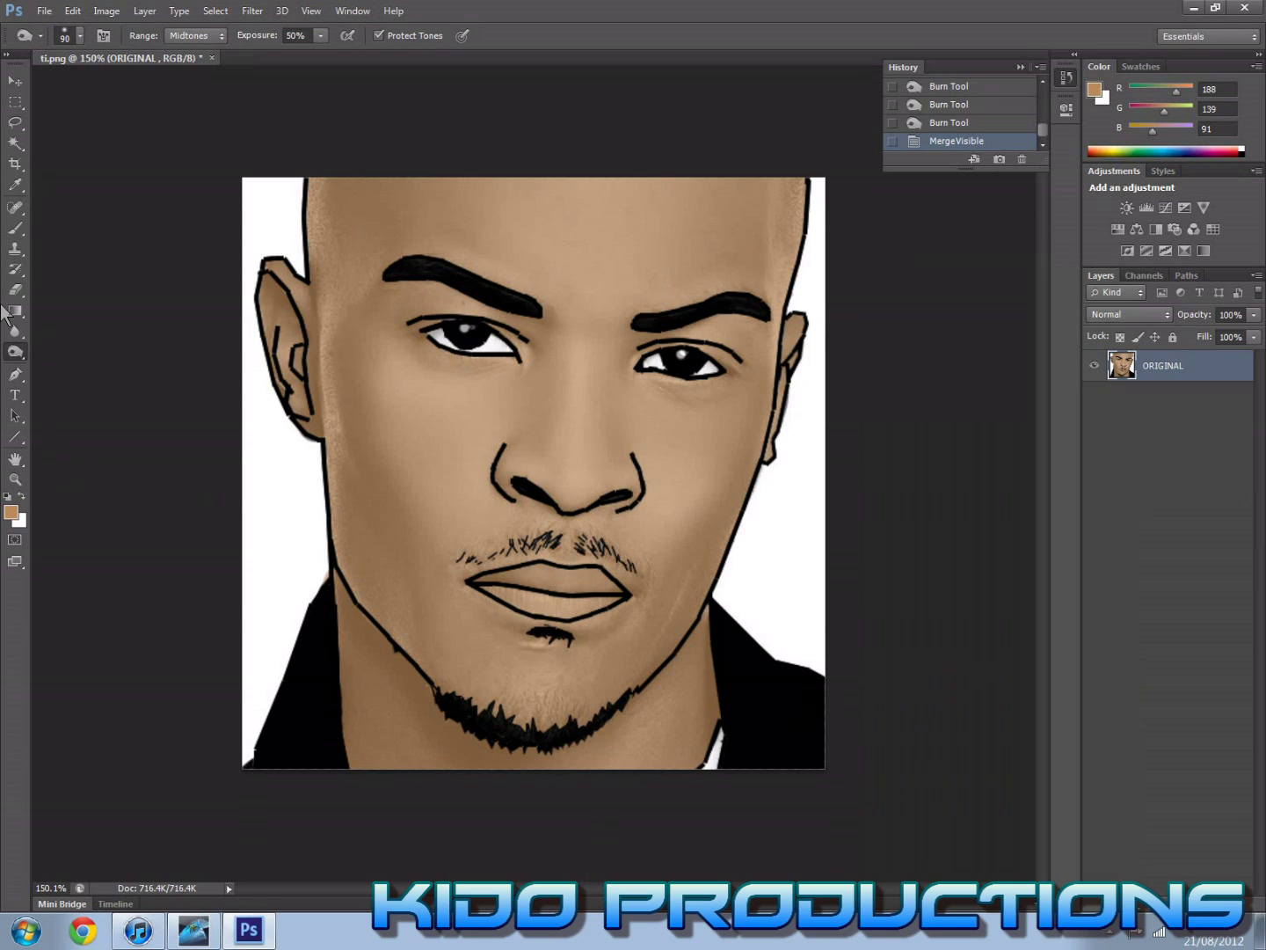
{"action": "left_click", "coordinate": [15, 144]}
{"action": "left_click", "coordinate": [296, 486]}
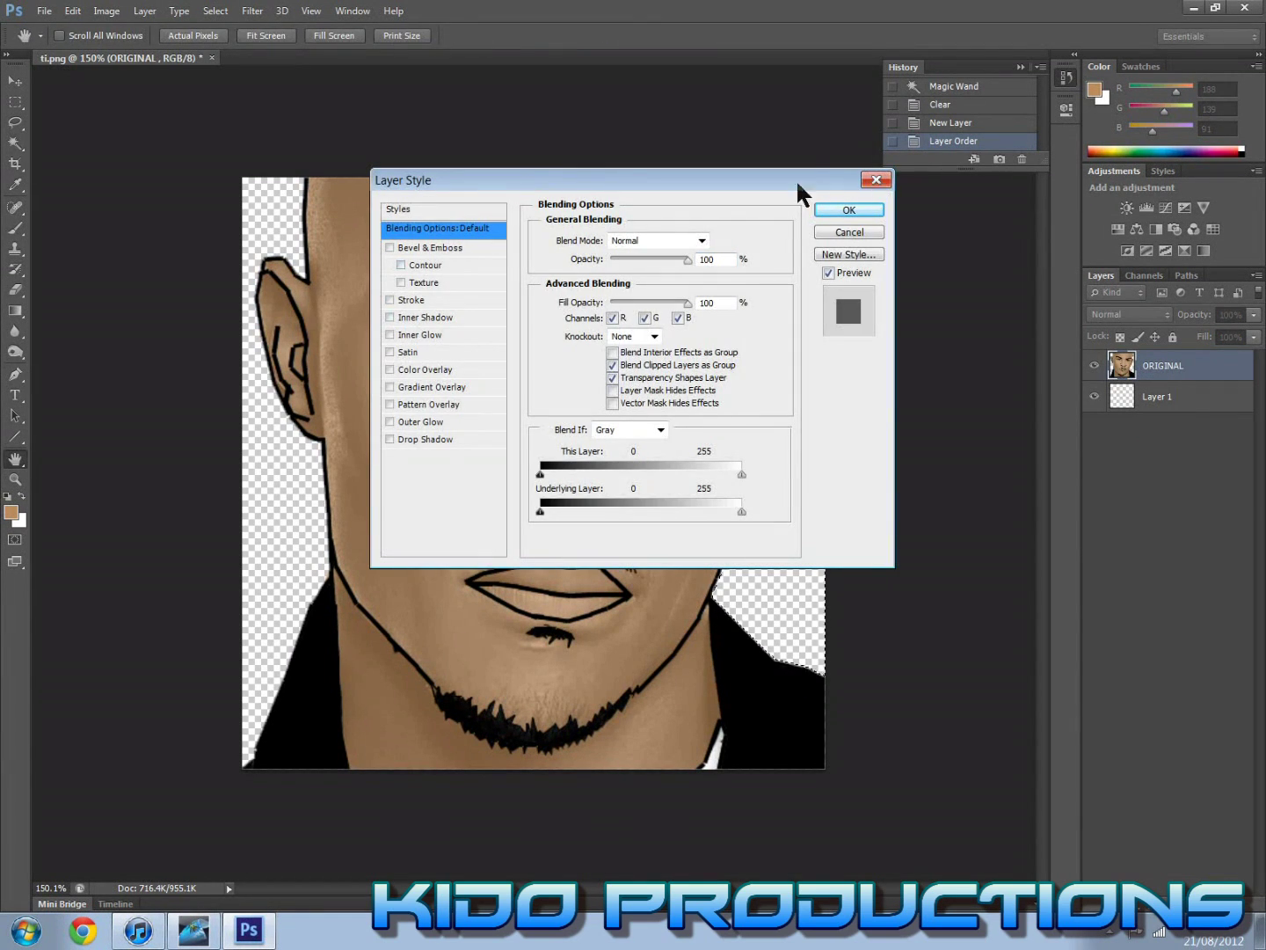
Step: Set the foreground colour to a dark blue shade
{"action": "left_click", "coordinate": [840, 210]}
{"action": "left_click", "coordinate": [15, 185]}
{"action": "left_click", "coordinate": [12, 512]}
{"action": "left_click", "coordinate": [640, 341]}
Step: Deselect, then brush dark blue across Layer 1 behind the head
{"action": "left_click", "coordinate": [602, 387]}
{"action": "left_click", "coordinate": [797, 246]}
{"action": "left_click", "coordinate": [1157, 396]}
{"action": "key", "text": "b"}
{"action": "key", "text": "ctrl+d"}
{"action": "mouse_move", "coordinate": [253, 335]}
{"action": "left_mouse_down"}
{"action": "mouse_move", "coordinate": [353, 233]}
{"action": "mouse_move", "coordinate": [264, 748]}
{"action": "left_mouse_up"}
{"action": "mouse_move", "coordinate": [792, 572]}
{"action": "left_mouse_down"}
{"action": "mouse_move", "coordinate": [836, 662]}
{"action": "mouse_move", "coordinate": [708, 511]}
{"action": "mouse_move", "coordinate": [821, 206]}
{"action": "left_mouse_up"}
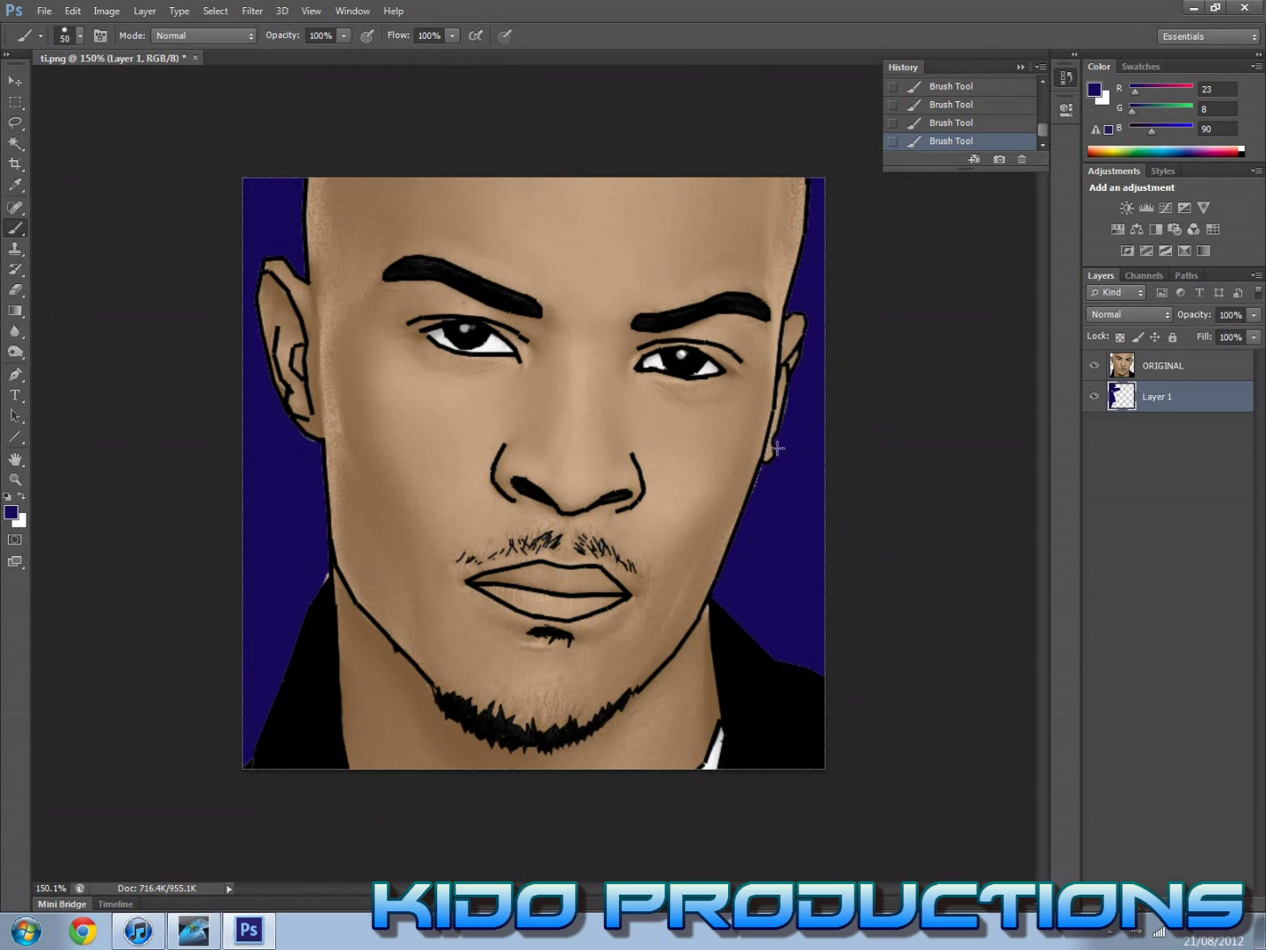
Step: Open the Layer Style dialog for the ORIGINAL portrait layer
{"action": "left_click_drag", "start_coordinate": [1134, 365], "coordinate": [1122, 416]}
{"action": "double_click", "coordinate": [1134, 396]}
{"action": "left_click_drag", "start_coordinate": [869, 255], "coordinate": [912, 255]}
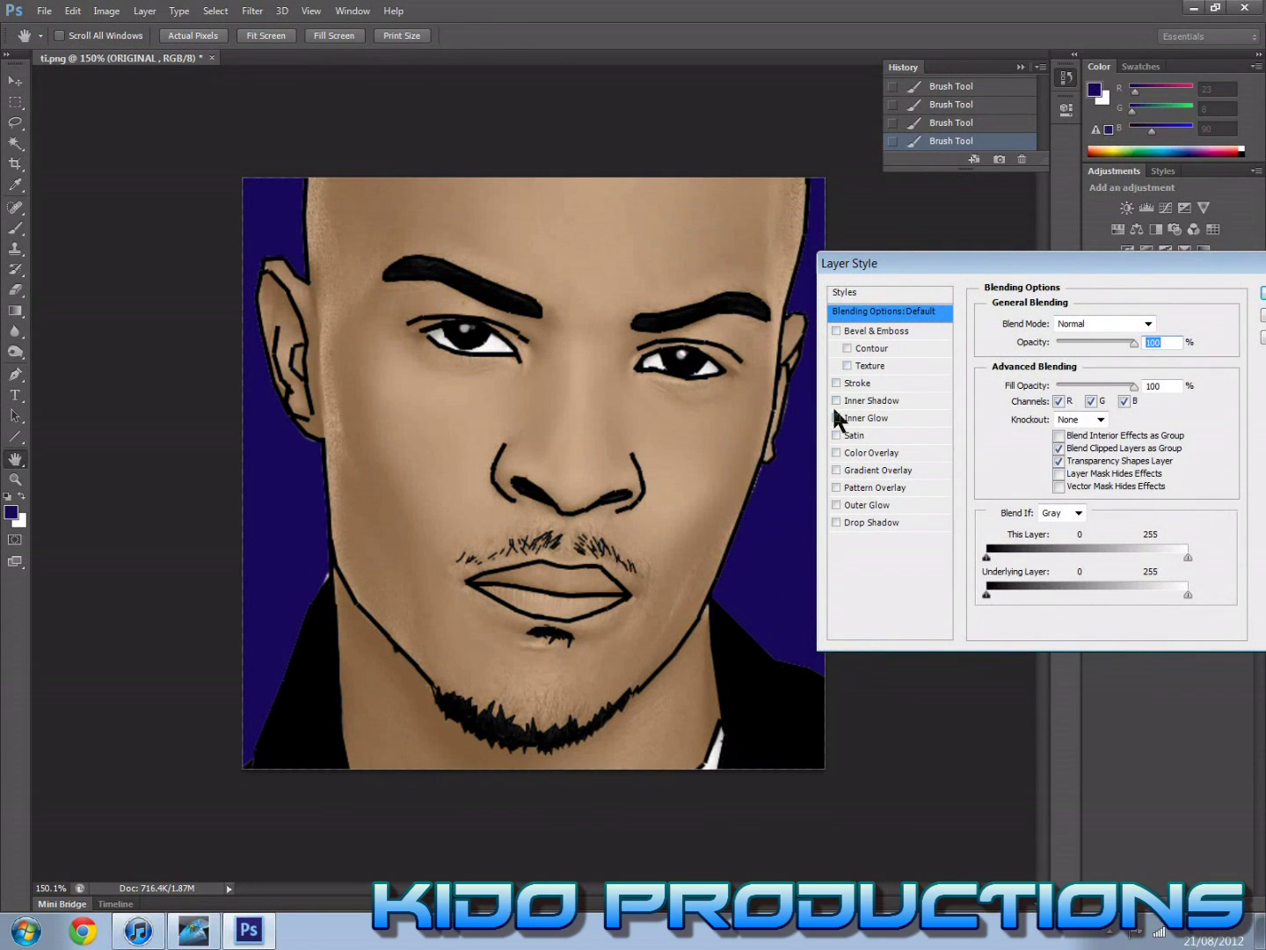
Step: Try a stroke and an inner glow on the portrait, then turn both off
{"action": "left_click", "coordinate": [836, 383]}
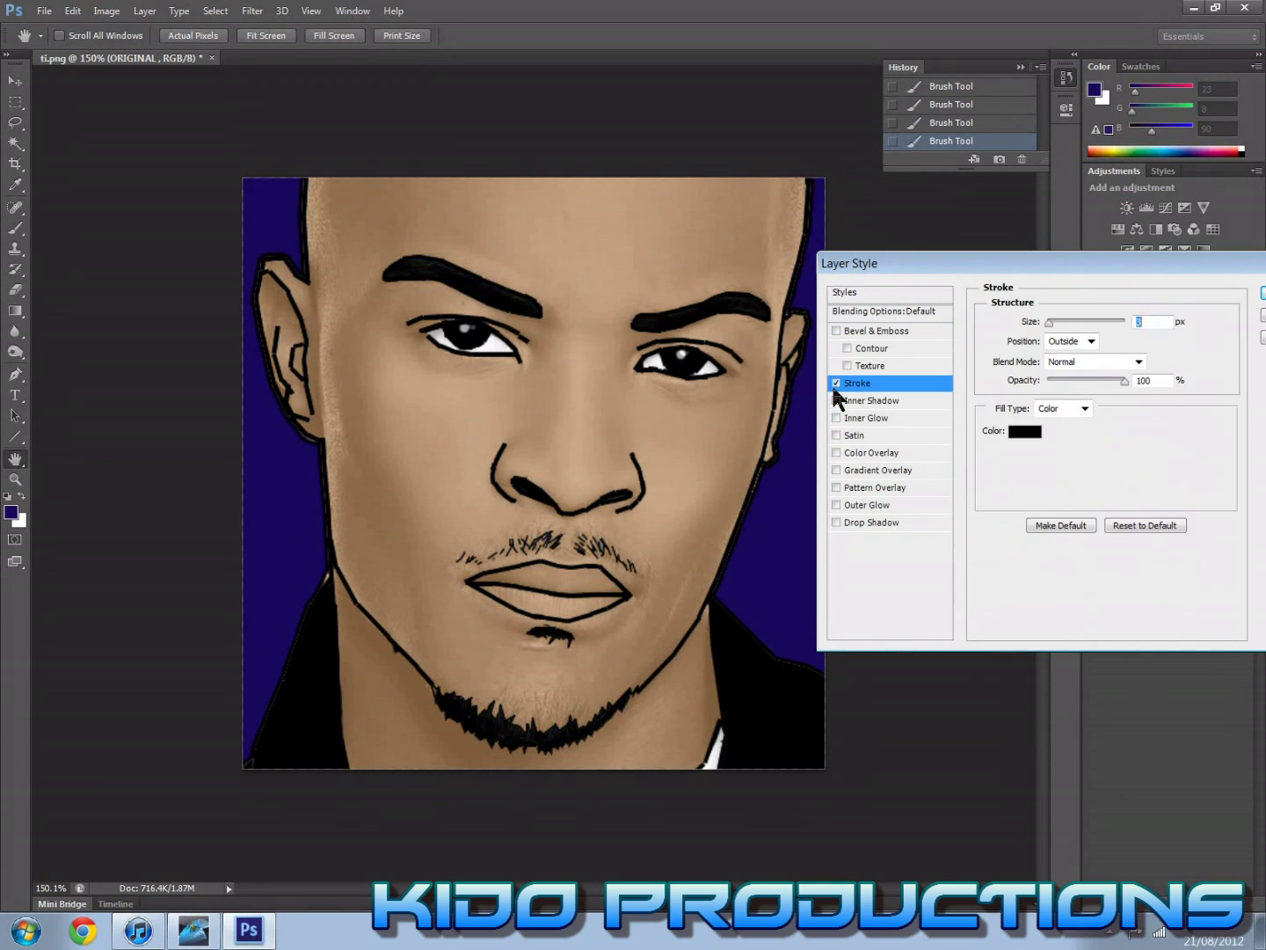
{"action": "left_click", "coordinate": [837, 384]}
{"action": "left_click", "coordinate": [837, 411]}
{"action": "mouse_move", "coordinate": [1104, 343]}
{"action": "left_mouse_down"}
{"action": "mouse_move", "coordinate": [1068, 341]}
{"action": "mouse_move", "coordinate": [1101, 356]}
{"action": "mouse_move", "coordinate": [1080, 342]}
{"action": "left_mouse_up"}
{"action": "left_click_drag", "start_coordinate": [1047, 466], "coordinate": [1068, 466]}
{"action": "left_click_drag", "start_coordinate": [1051, 485], "coordinate": [1066, 484]}
{"action": "left_click", "coordinate": [836, 418]}
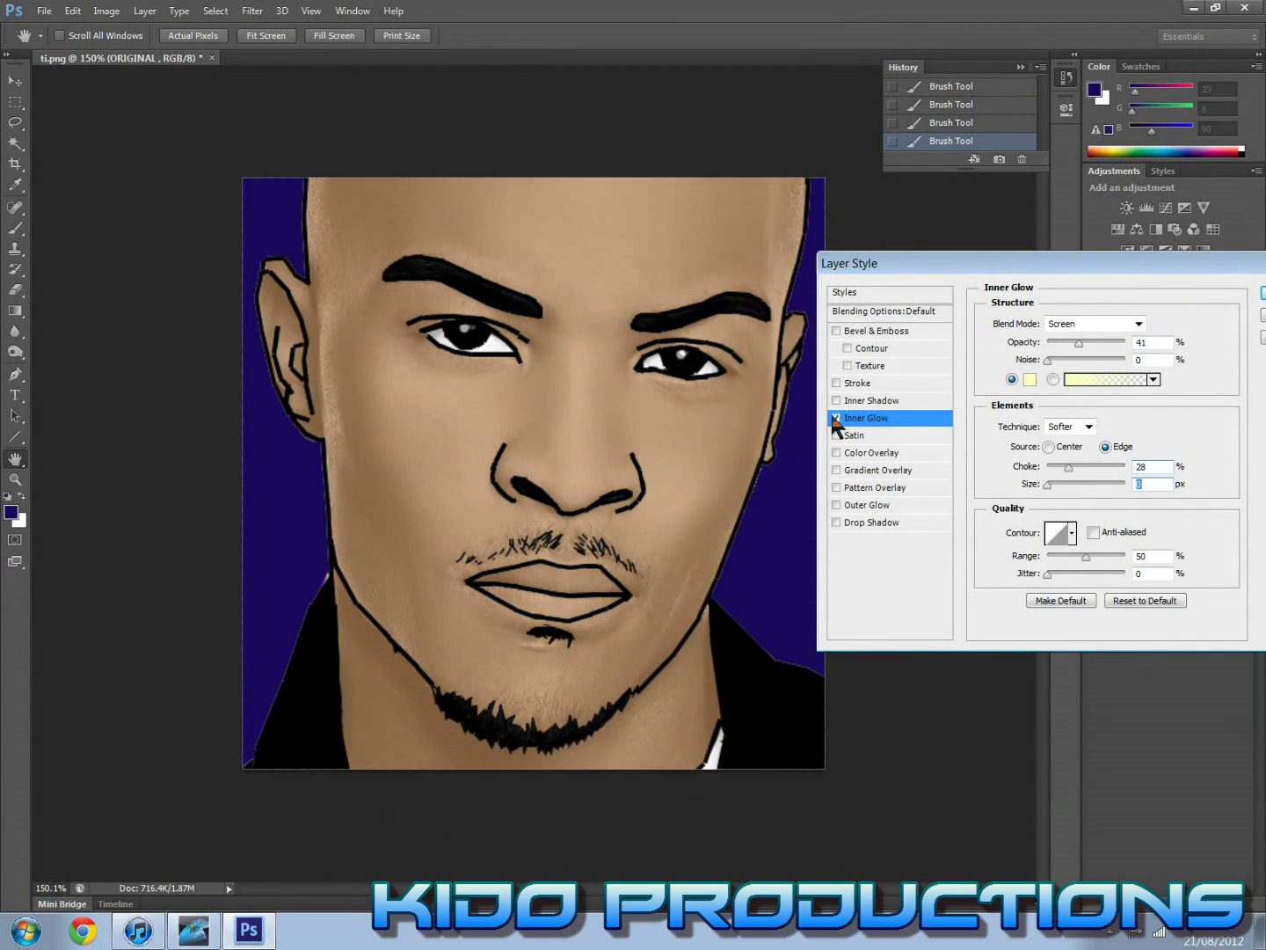
Step: Try a wider blue outer glow, then discard the style changes
{"action": "left_click", "coordinate": [836, 505]}
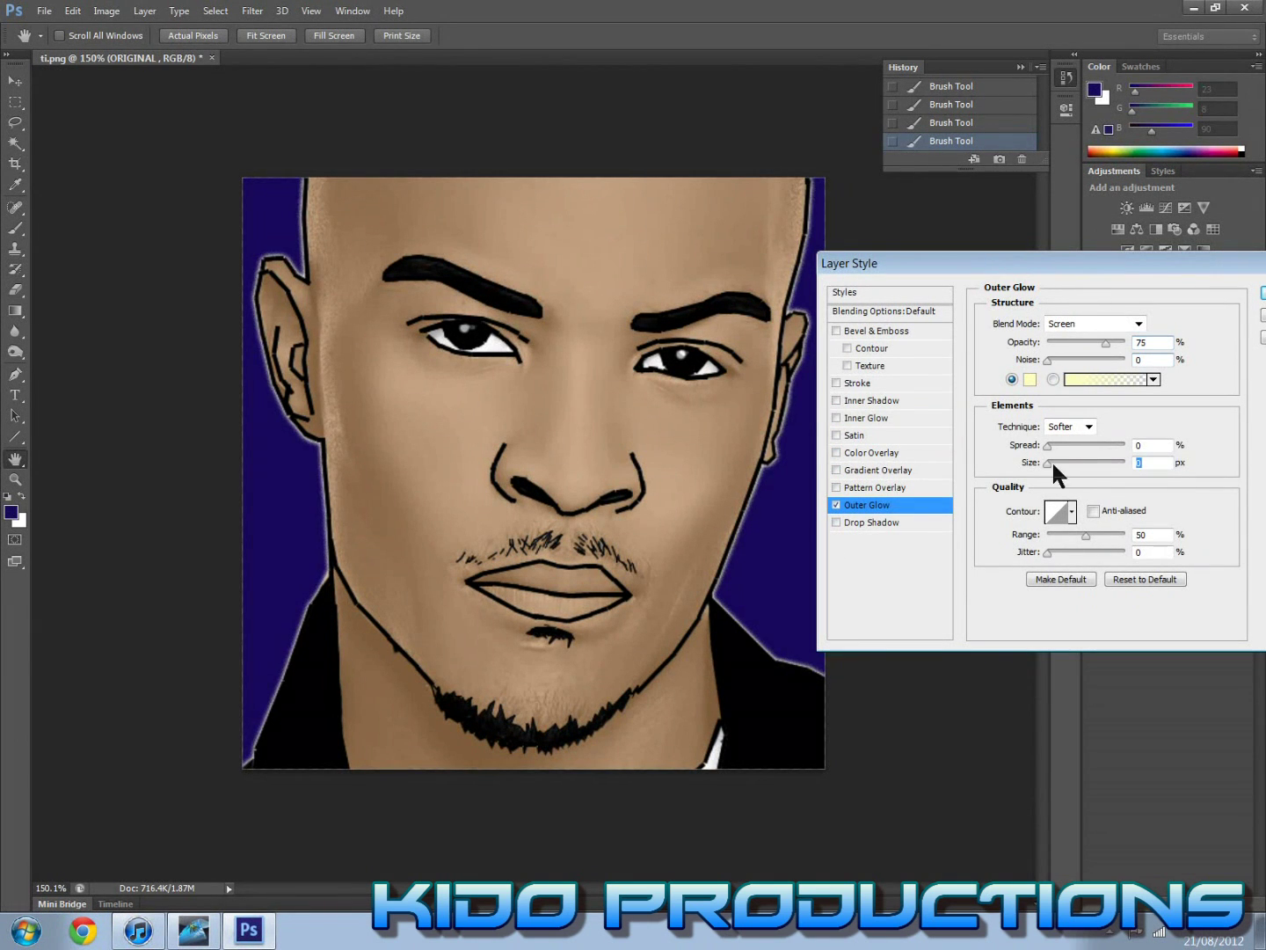
{"action": "left_click_drag", "start_coordinate": [1049, 464], "coordinate": [1075, 461]}
{"action": "left_click", "coordinate": [1030, 379]}
{"action": "left_click_drag", "start_coordinate": [647, 321], "coordinate": [648, 346]}
{"action": "left_click", "coordinate": [777, 248]}
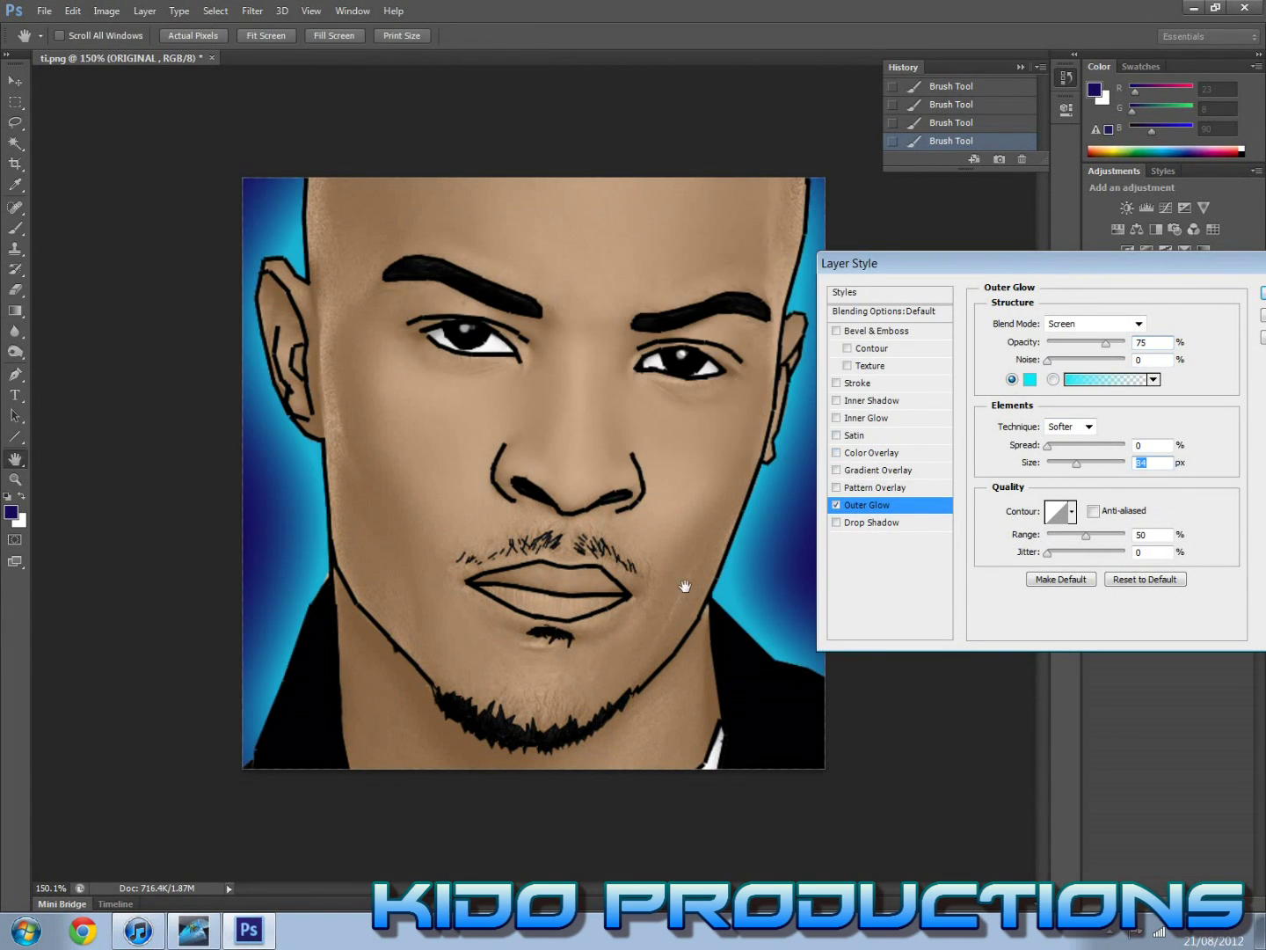
{"action": "left_click", "coordinate": [1023, 372]}
Step: Apply an Outer Glow of size 51 px in cyan to ORIGINAL
{"action": "double_click", "coordinate": [1197, 374]}
{"action": "left_click", "coordinate": [580, 561]}
{"action": "left_click_drag", "start_coordinate": [776, 518], "coordinate": [792, 516]}
{"action": "left_click", "coordinate": [796, 436]}
{"action": "left_click_drag", "start_coordinate": [640, 424], "coordinate": [621, 364]}
{"action": "left_click", "coordinate": [796, 246]}
{"action": "left_click", "coordinate": [1022, 350]}
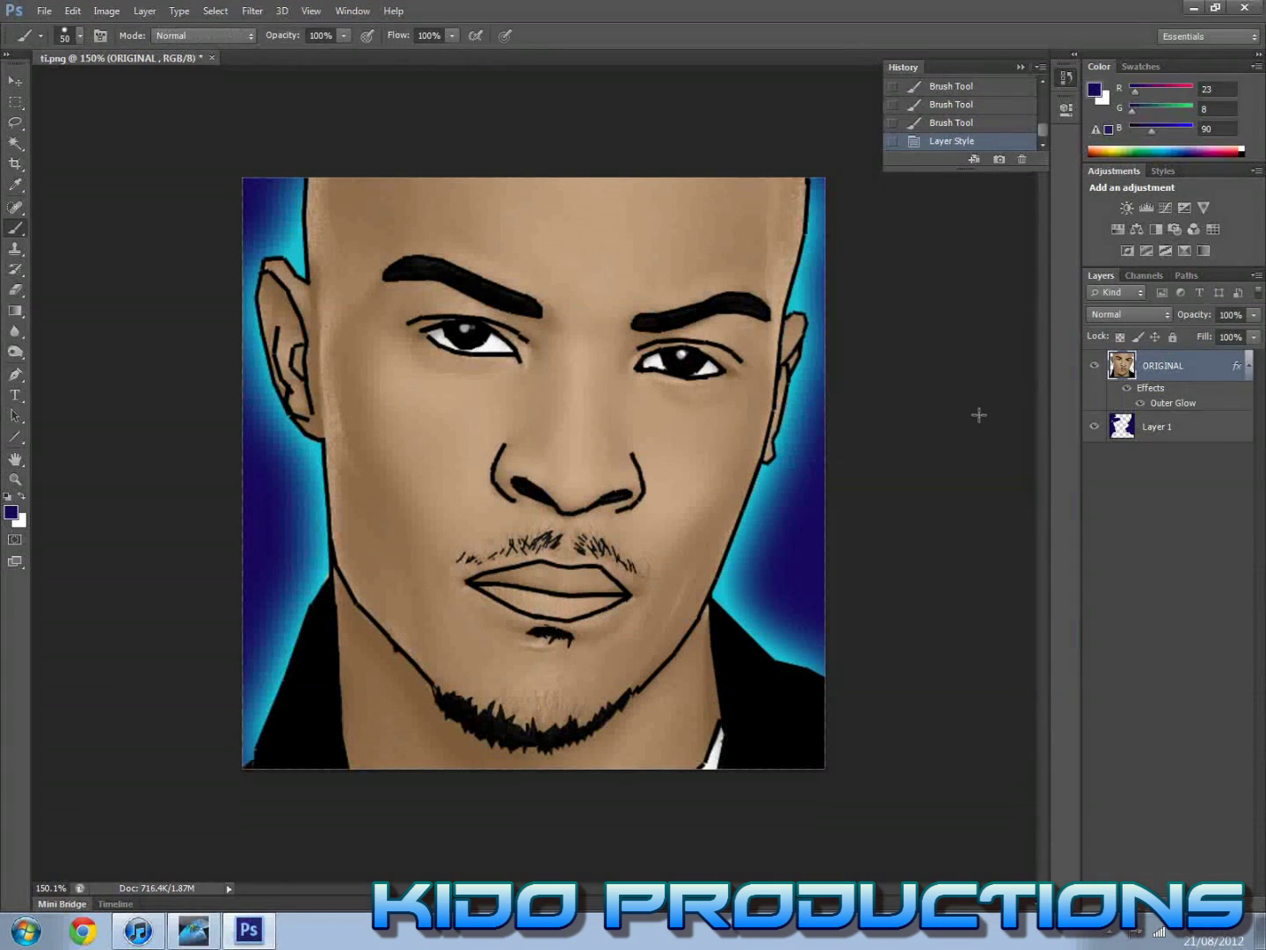